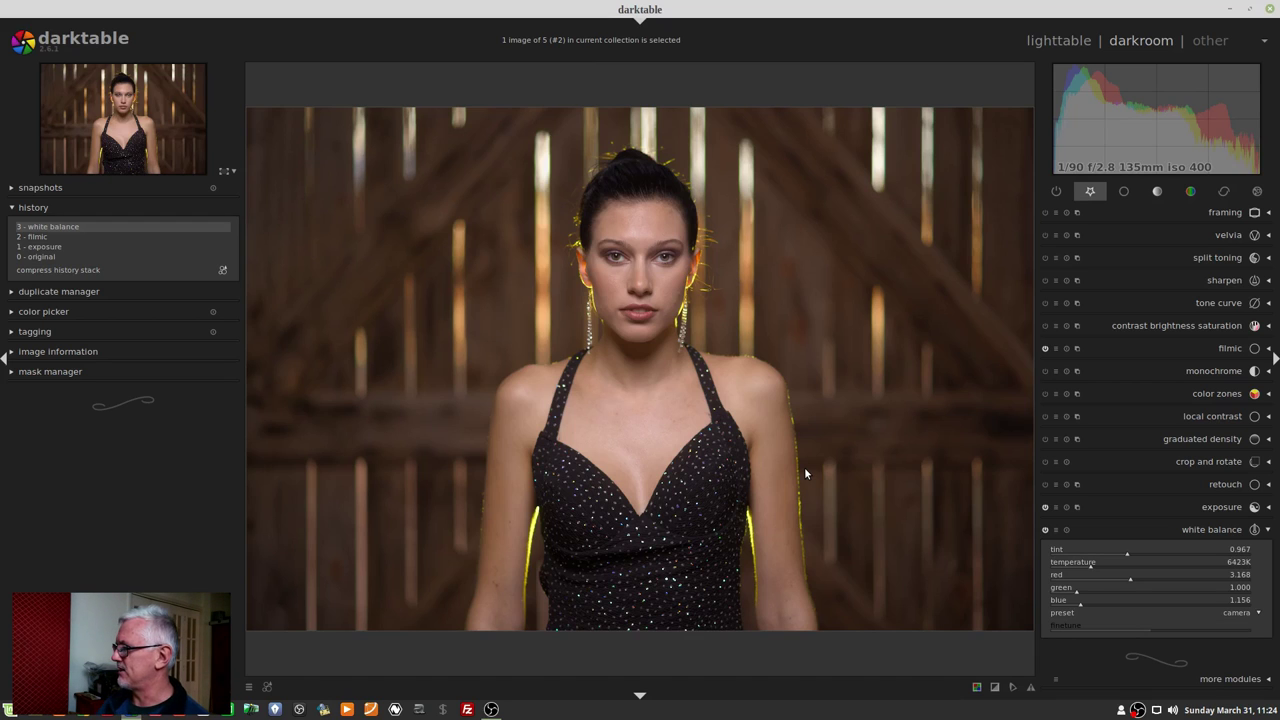
# Try the flash white balance preset on the barn portrait, and return to the preceding white balance entry in the history.
pyautogui.click(1228, 613)
pyautogui.click(1198, 651)
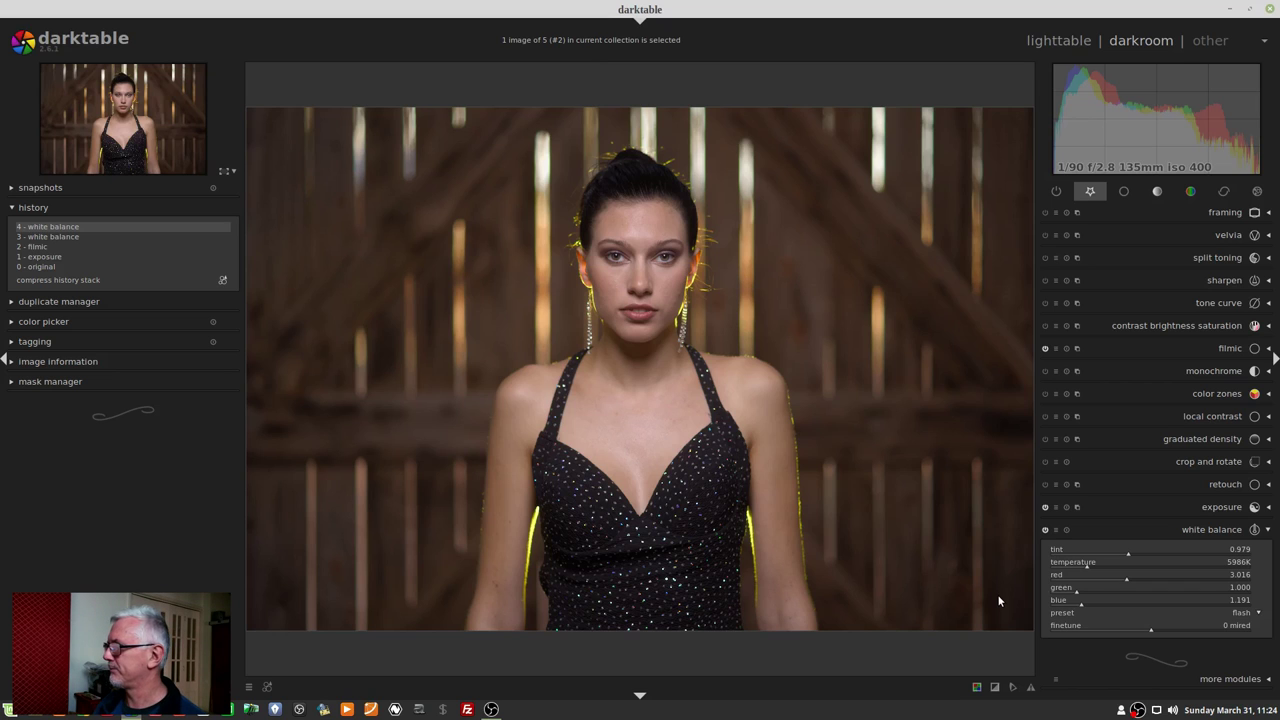
pyautogui.click(75, 237)
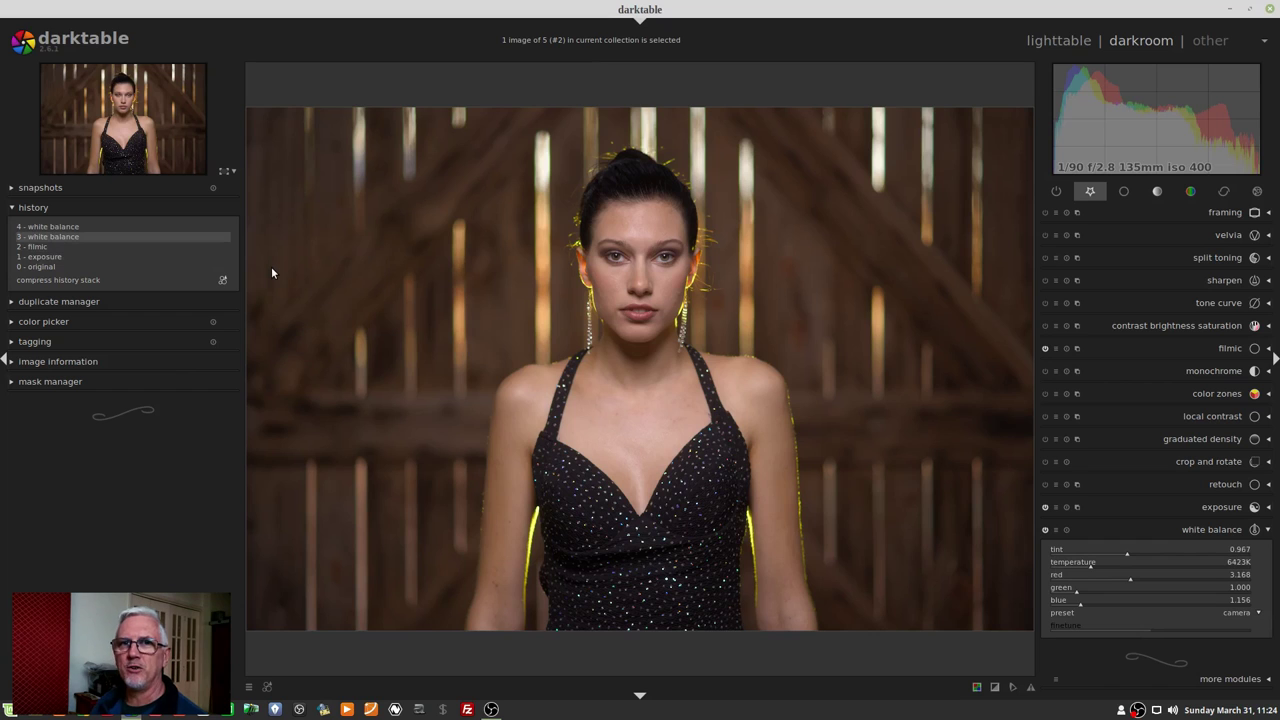
# Apply the camera neutral white balance preset to the barn portrait.
pyautogui.click(1230, 613)
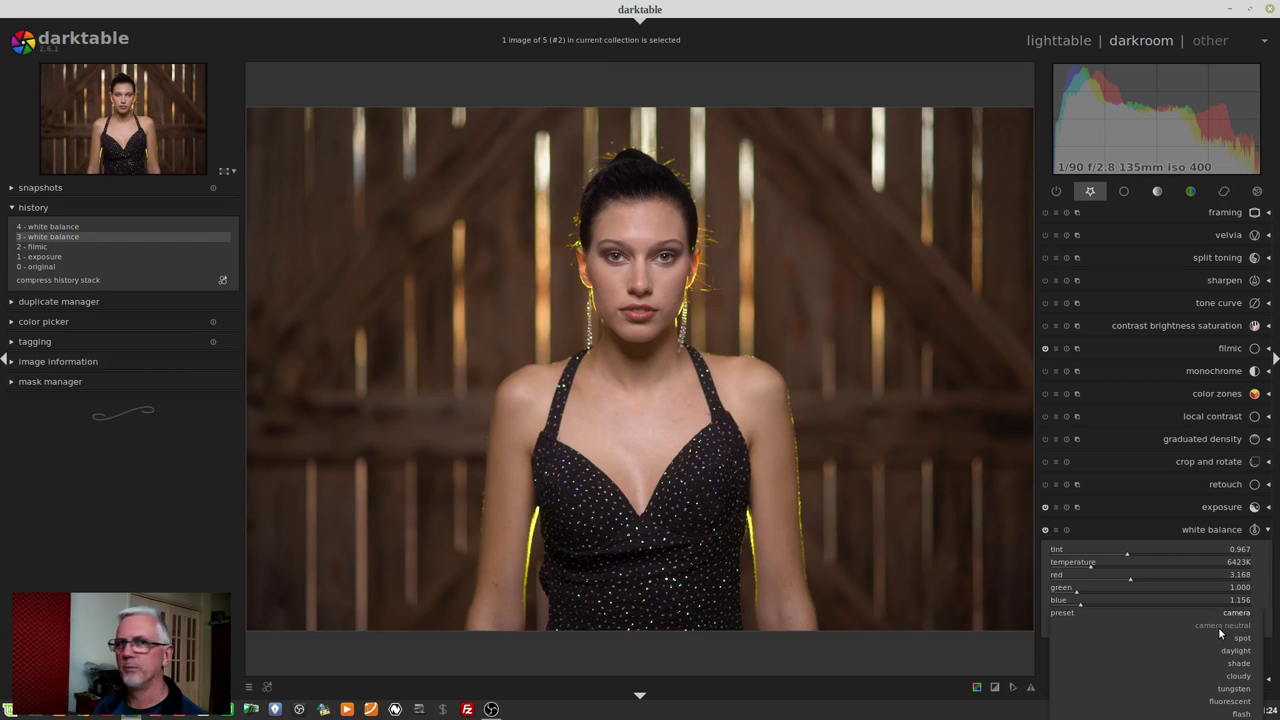
pyautogui.click(1218, 626)
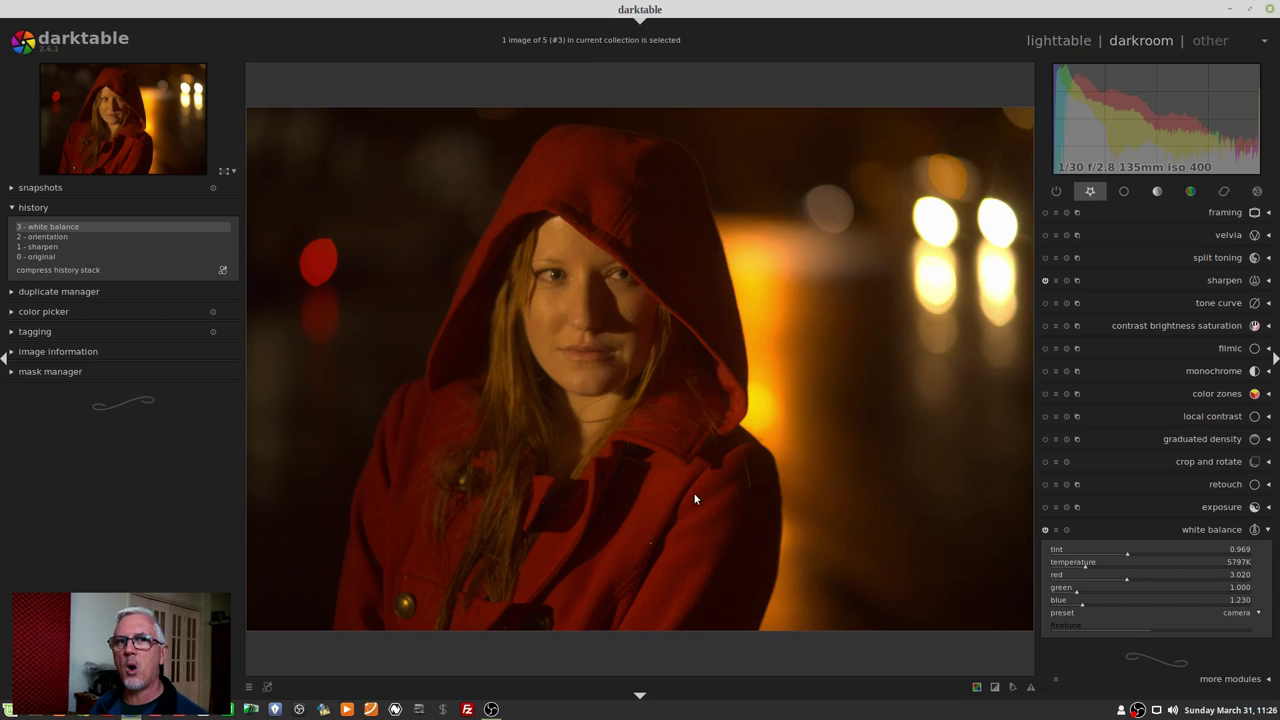
# Cycle through the white balance presets on the red-hood portrait and choose flash.
pyautogui.click(1240, 612)
pyautogui.scroll(-3, 1240, 650)
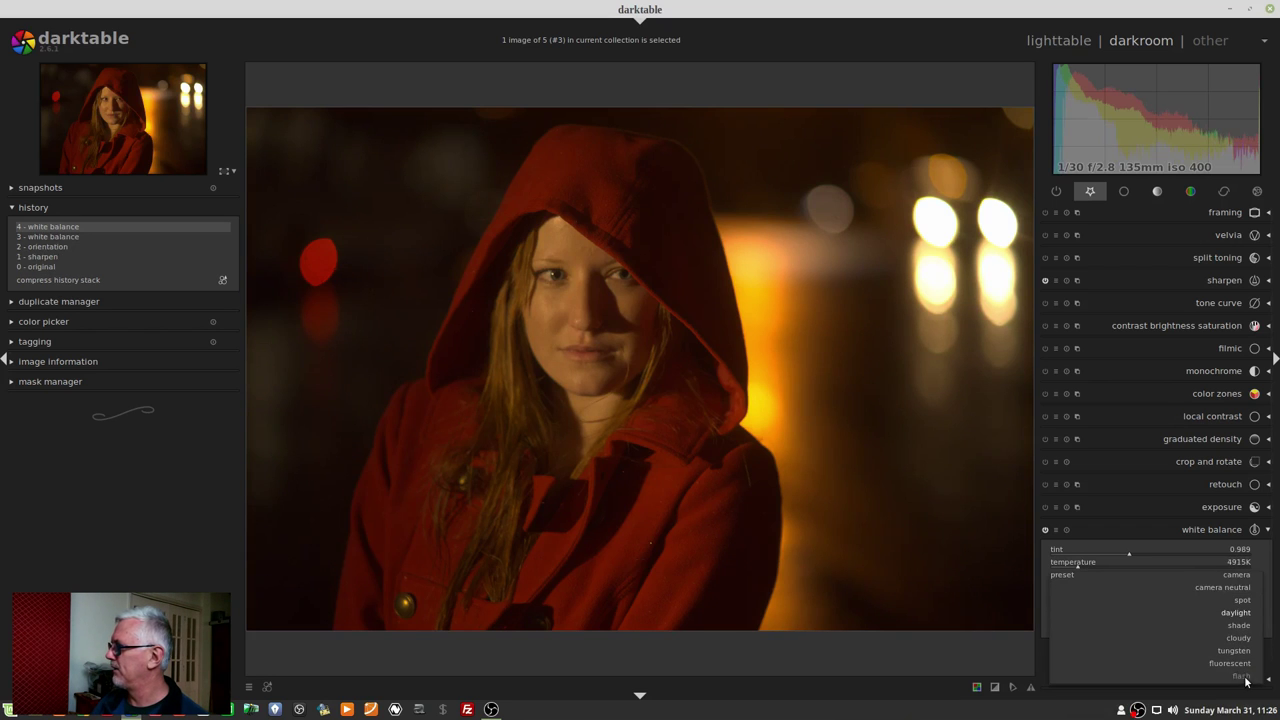
pyautogui.click(1245, 678)
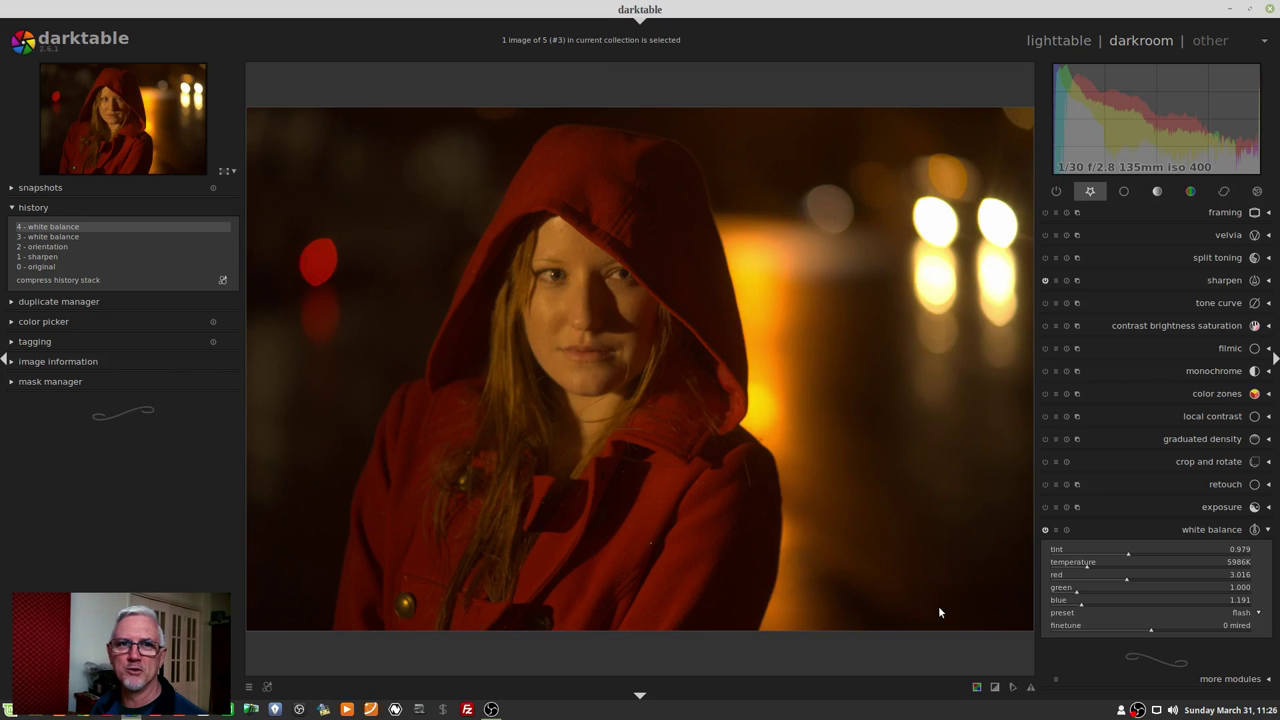
# Switch the red-hood portrait to spot white balance and sample a rectangle from the dark background across the face to the coat.
pyautogui.click(1238, 613)
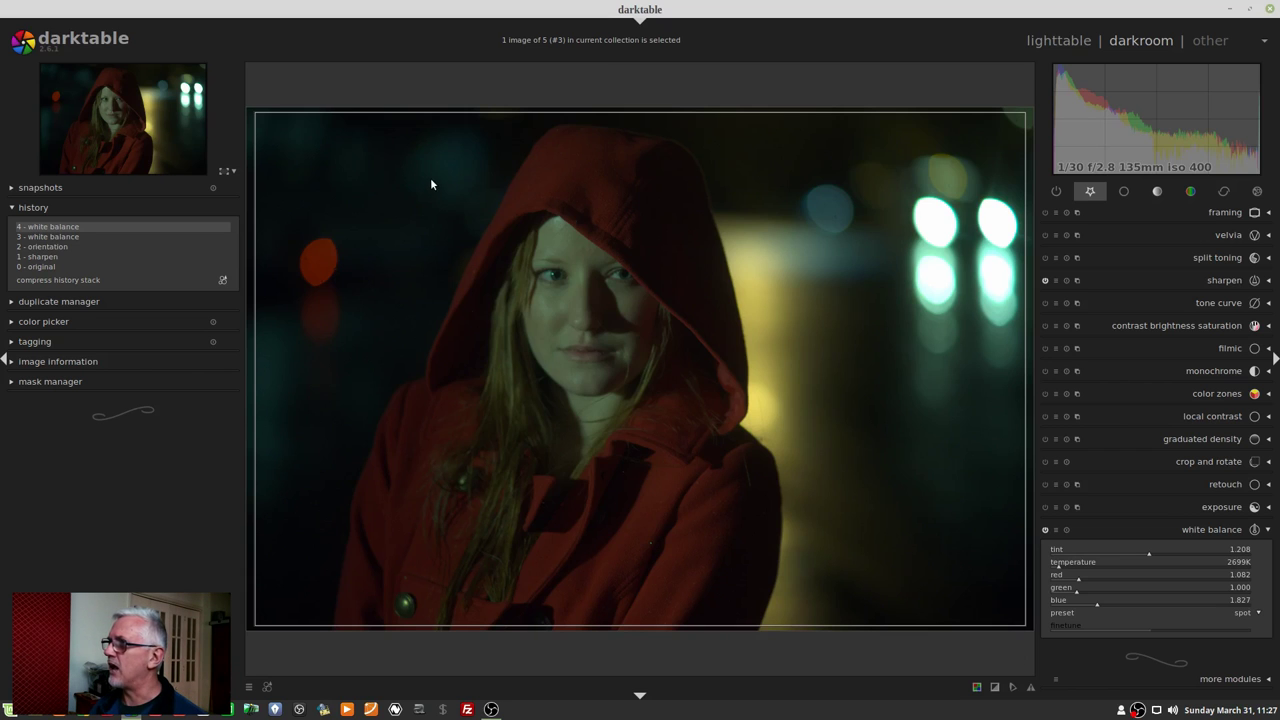
pyautogui.moveTo(432, 180); pyautogui.dragTo(562, 248)
pyautogui.moveTo(587, 345); pyautogui.dragTo(632, 458)
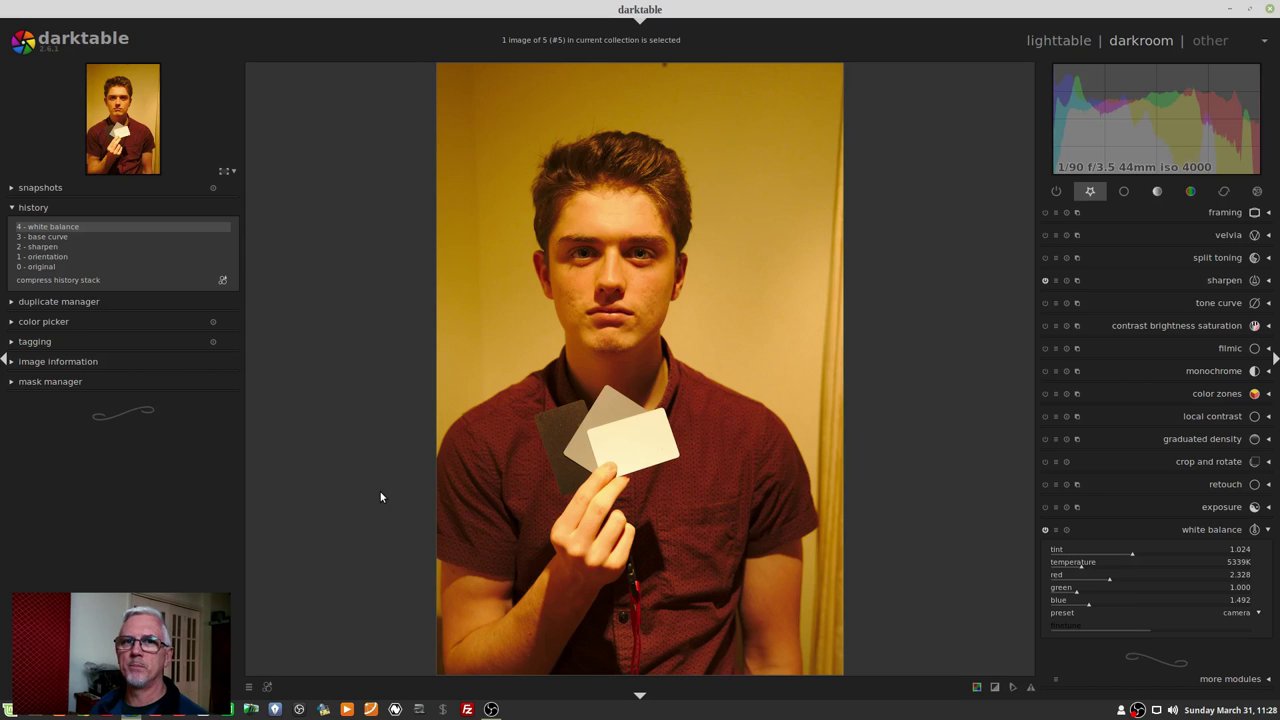
# Set the card-holding portrait to spot white balance and sample a rectangle across the black, grey and white cards.
pyautogui.click(1236, 613)
pyautogui.click(1242, 638)
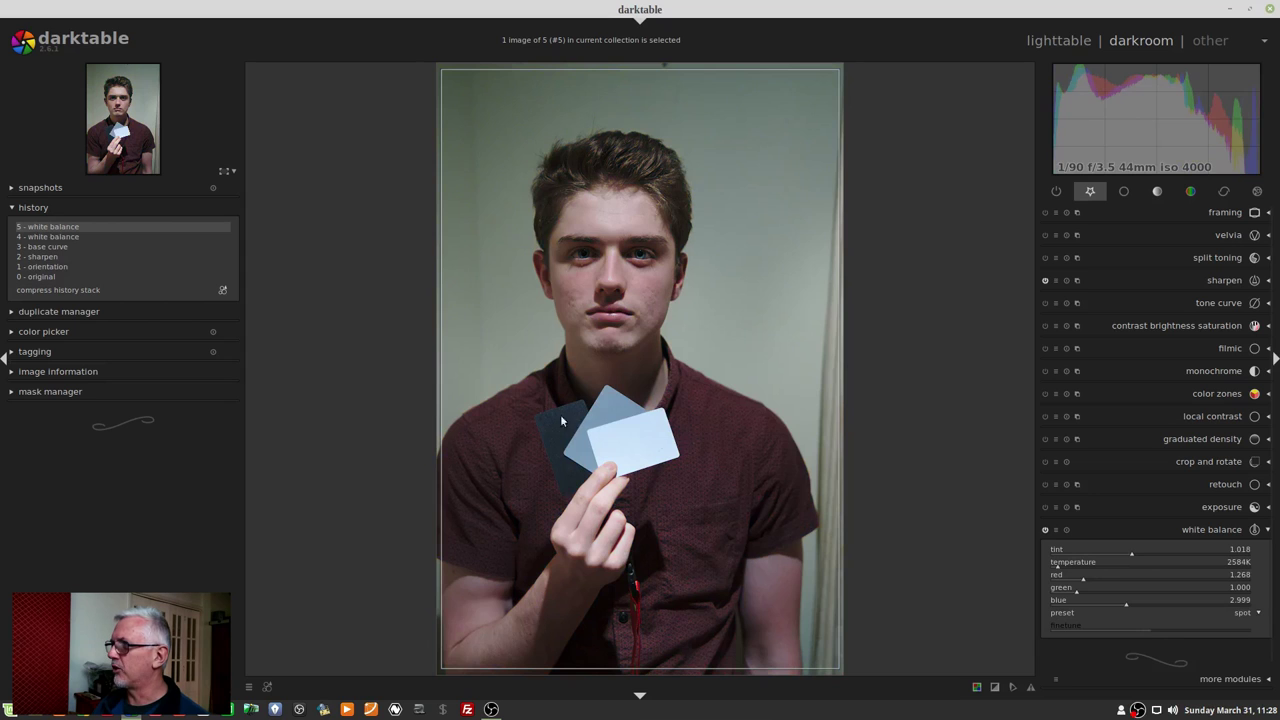
pyautogui.moveTo(548, 418); pyautogui.dragTo(654, 456)
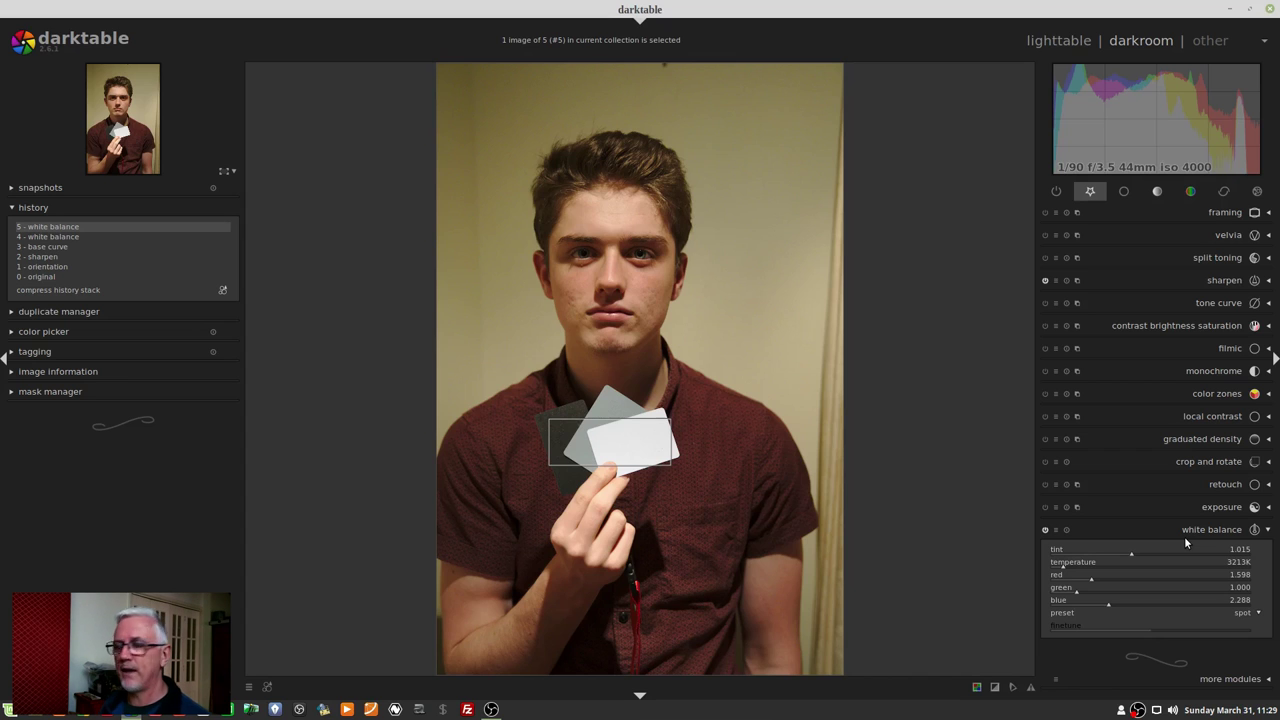
# Vary the white balance temperature of the card-holding portrait up and down, and enter 4500 K as its value.
pyautogui.scroll(5, 1060, 574)
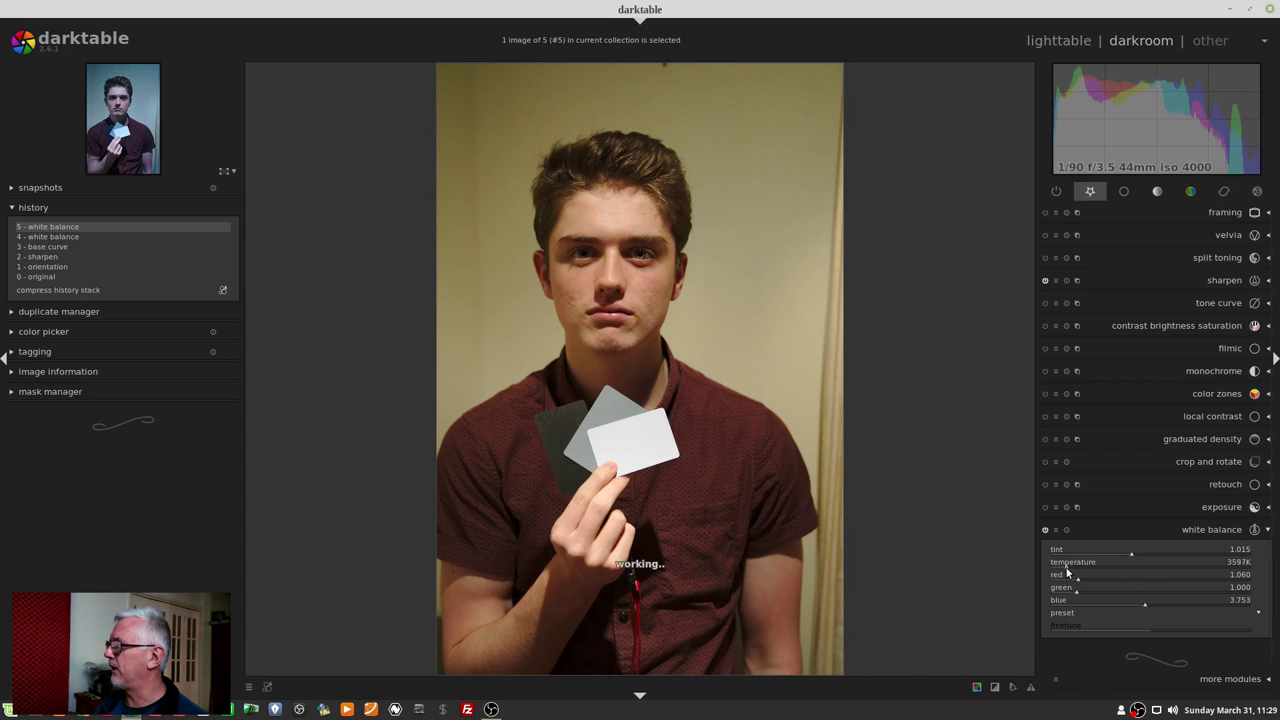
pyautogui.scroll(-2, 1070, 574)
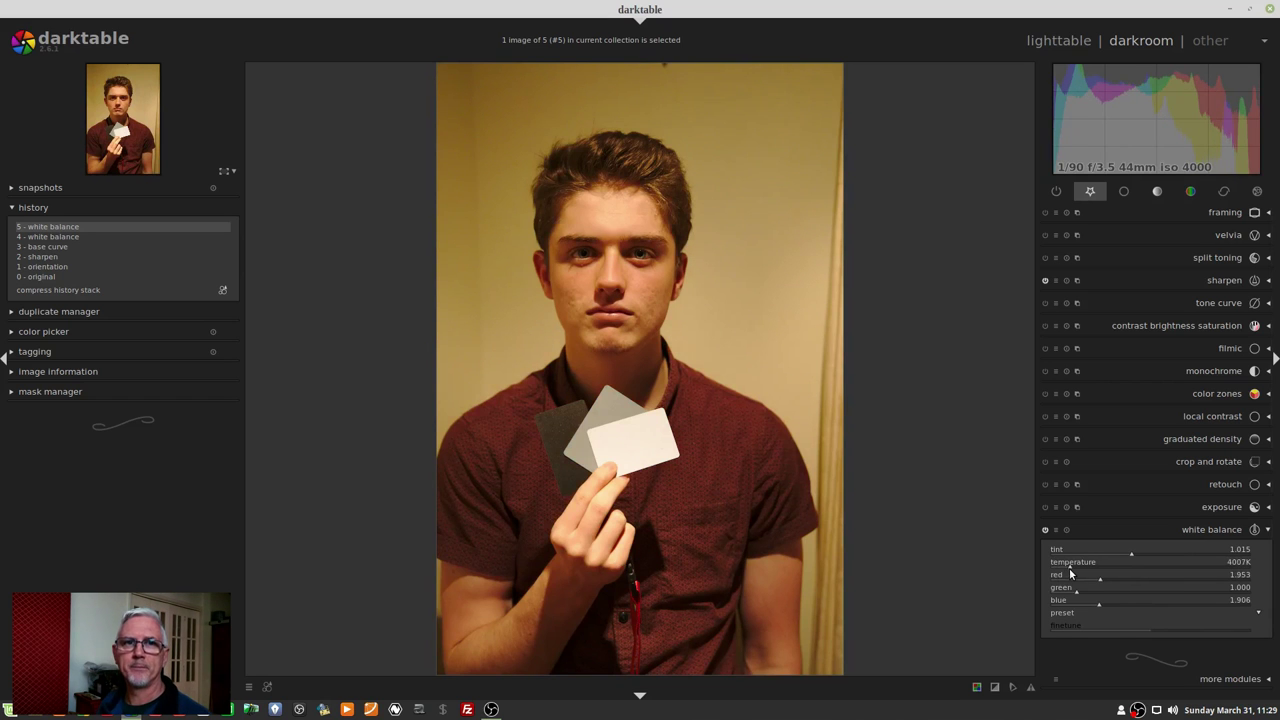
pyautogui.scroll(3, 1071, 568)
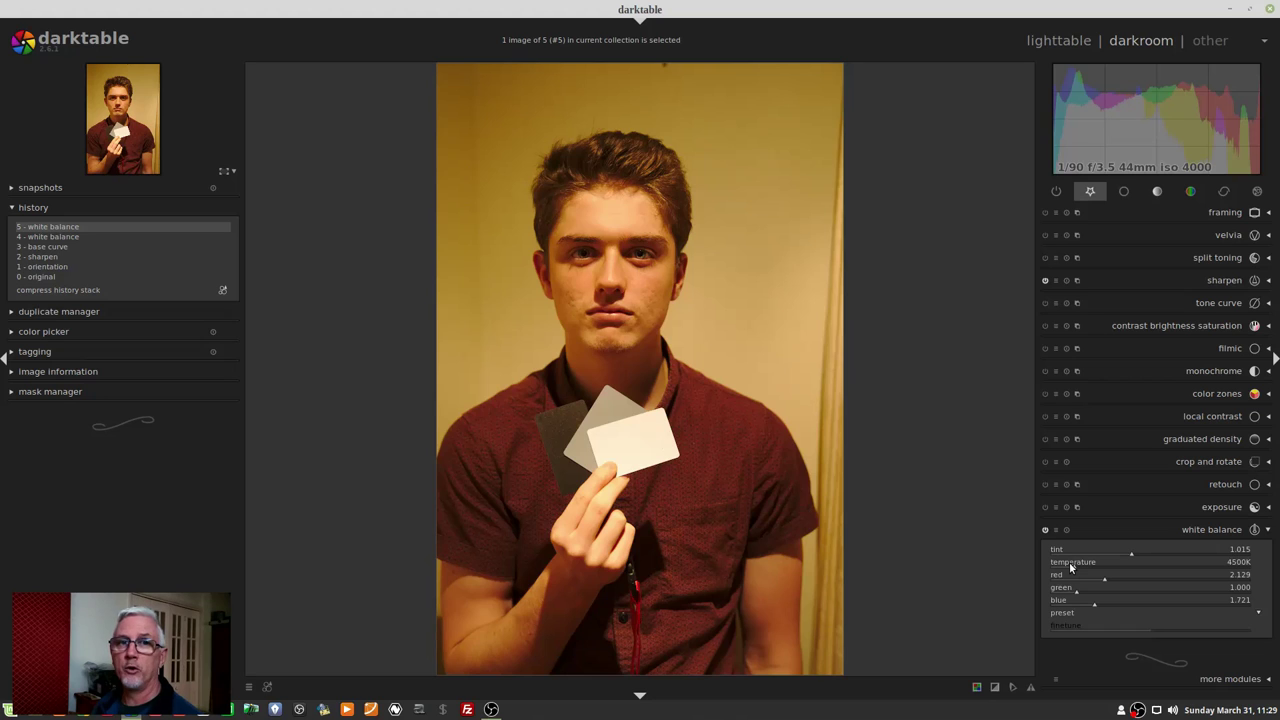
pyautogui.scroll(-4, 1070, 568)
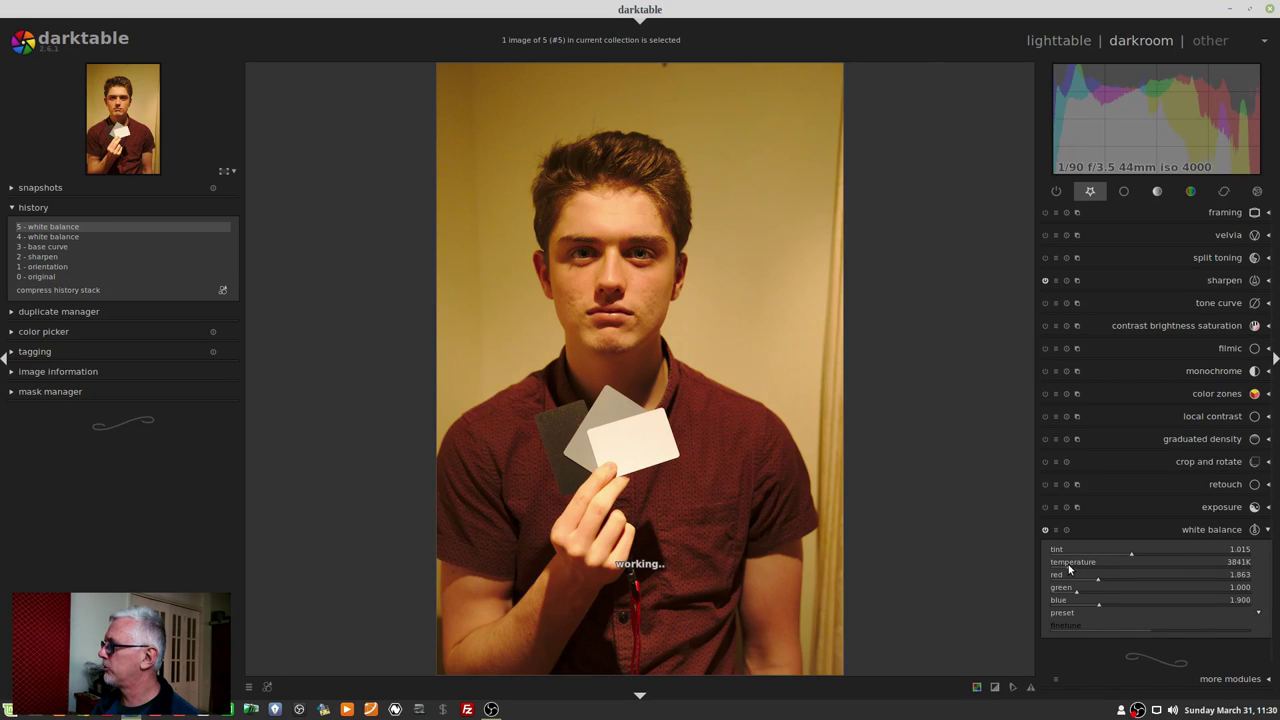
pyautogui.rightClick(1069, 569)
pyautogui.write('4500')
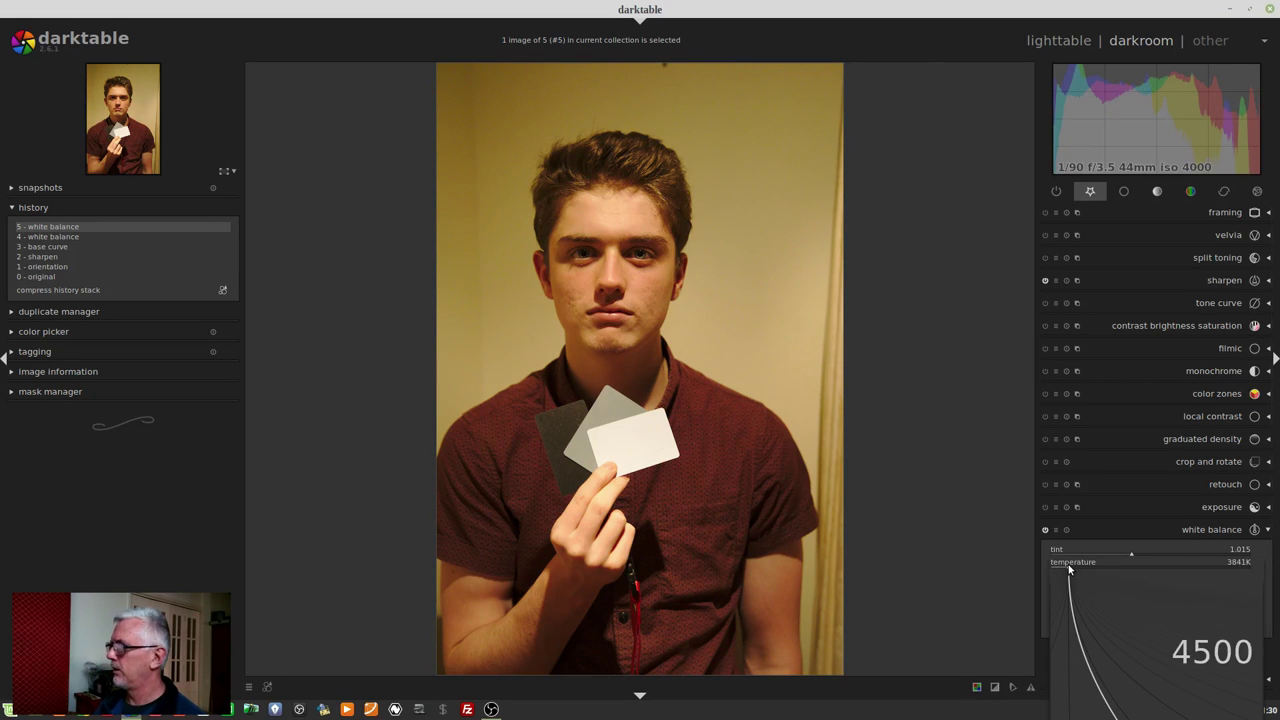
pyautogui.press('Return')
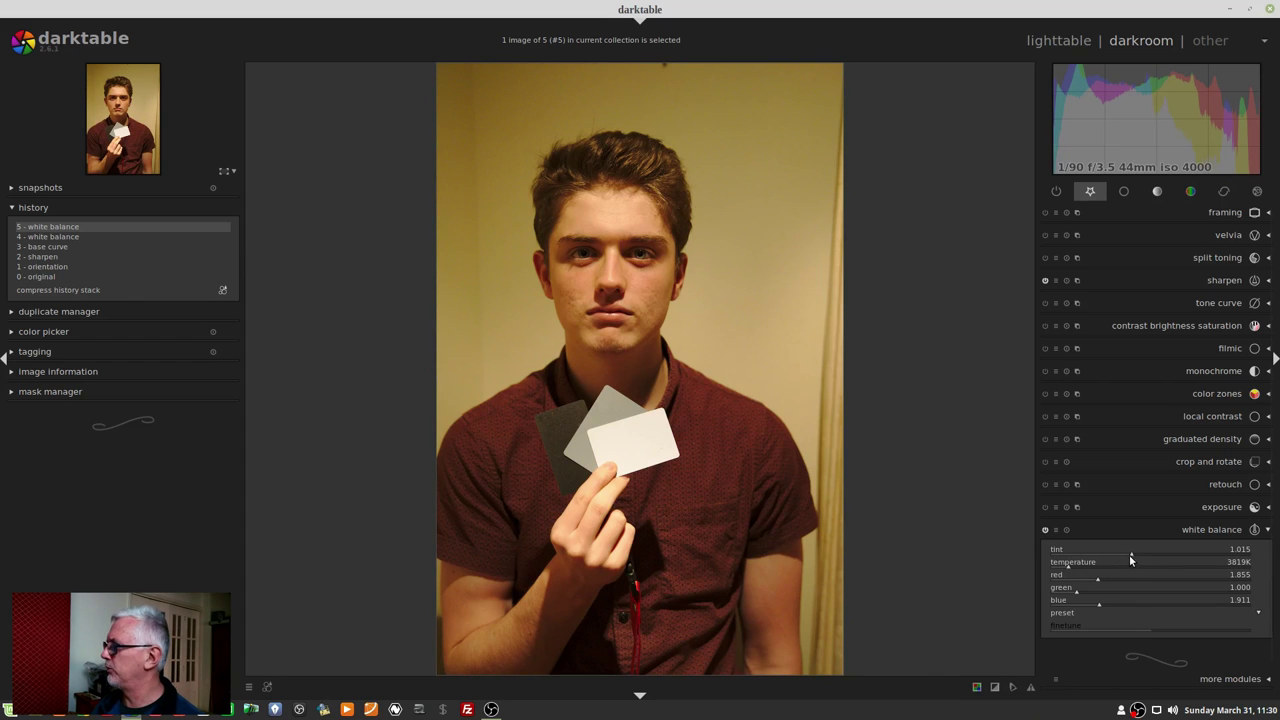
# Vary the tint of the card-holding portrait, lowering it to 1.010 and 0.835 before raising it again.
pyautogui.moveTo(1129, 554); pyautogui.dragTo(1124, 552)
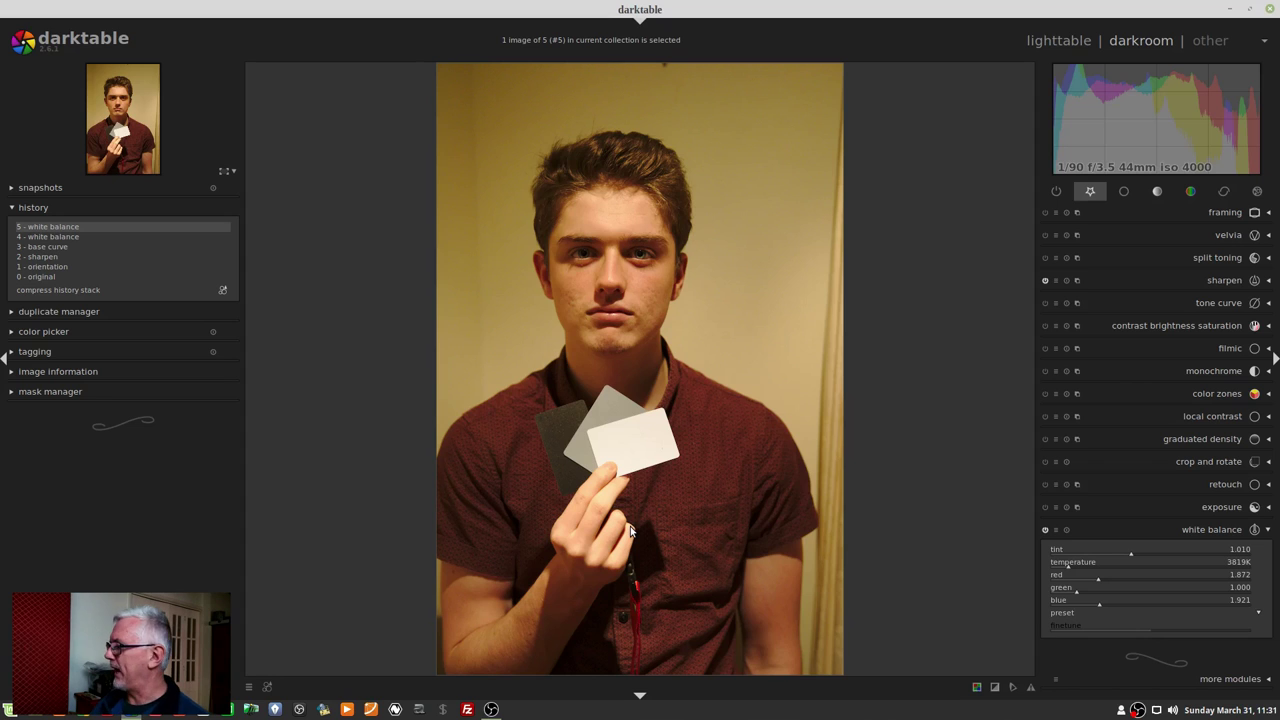
pyautogui.click(1115, 553)
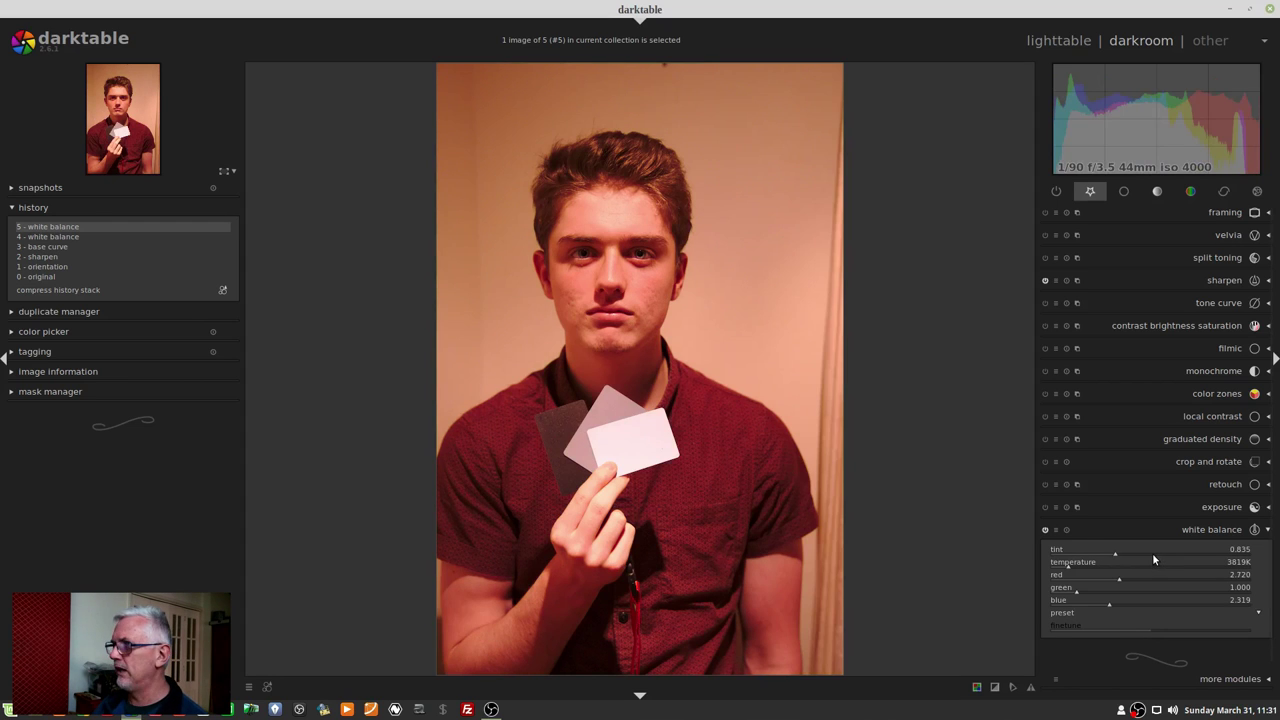
pyautogui.click(1151, 554)
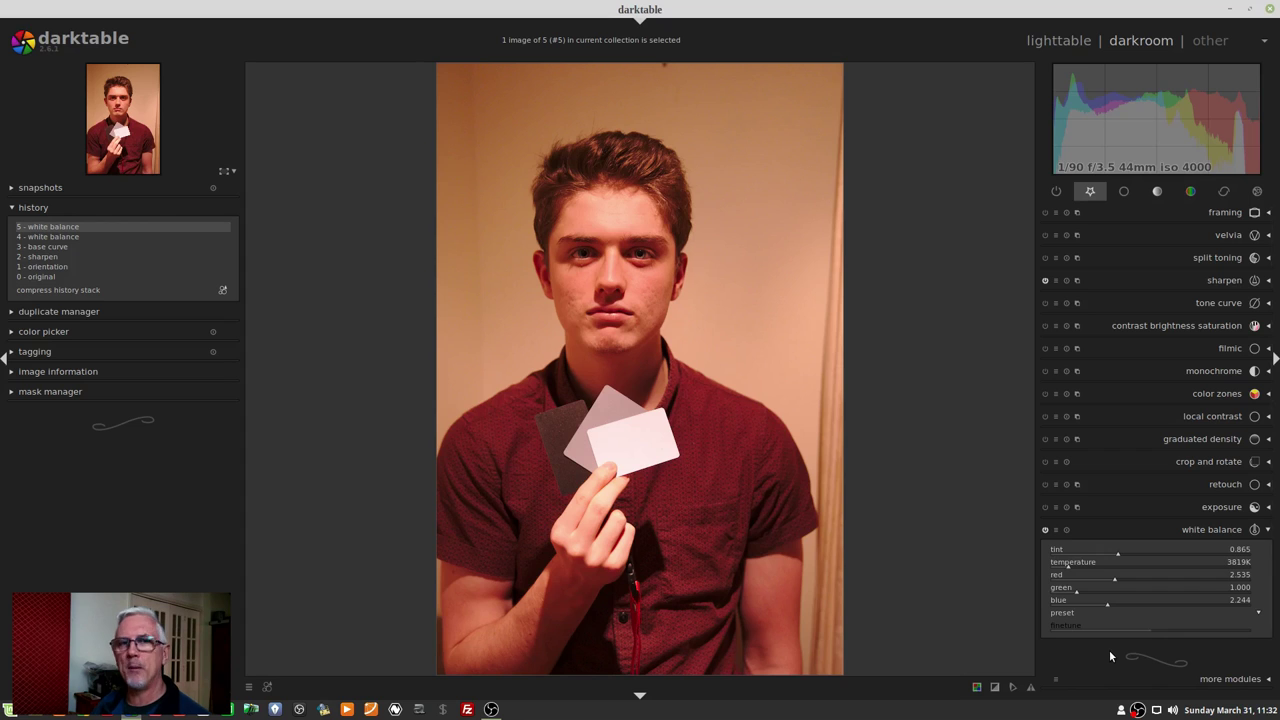
# Apply the daylight white balance preset to the card-holding portrait and increase its finetune value.
pyautogui.click(1254, 614)
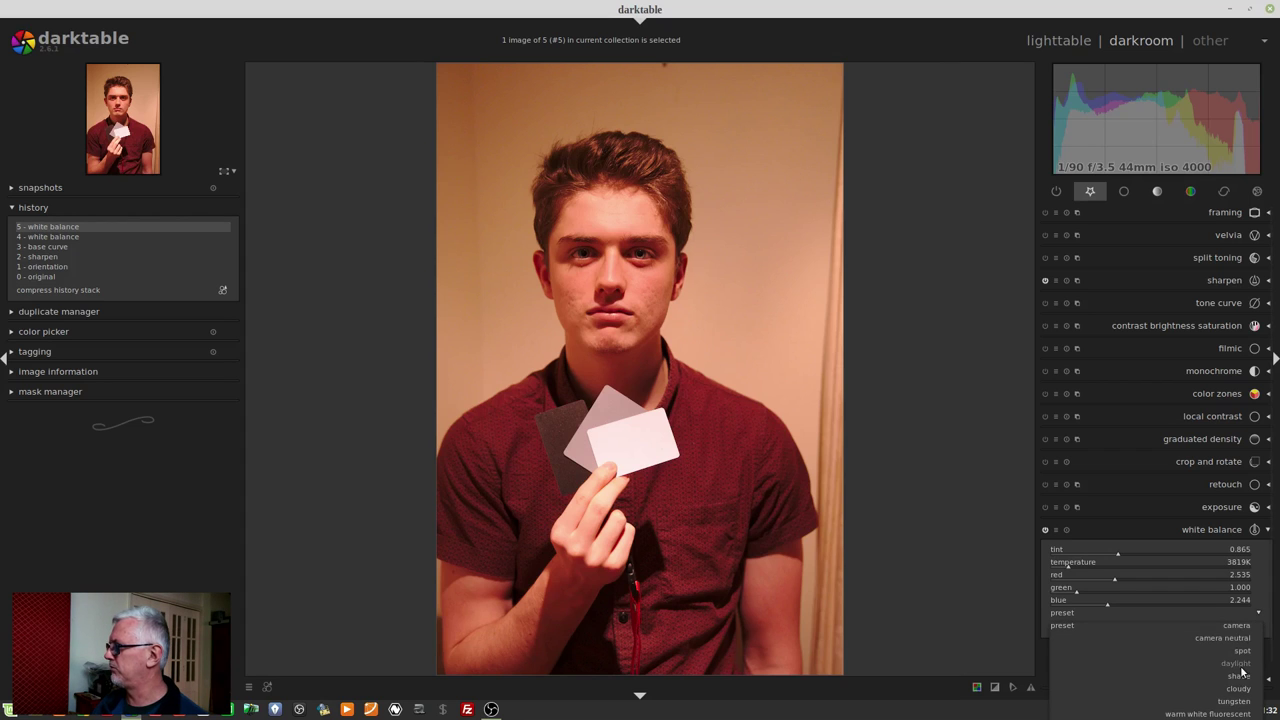
pyautogui.click(1236, 663)
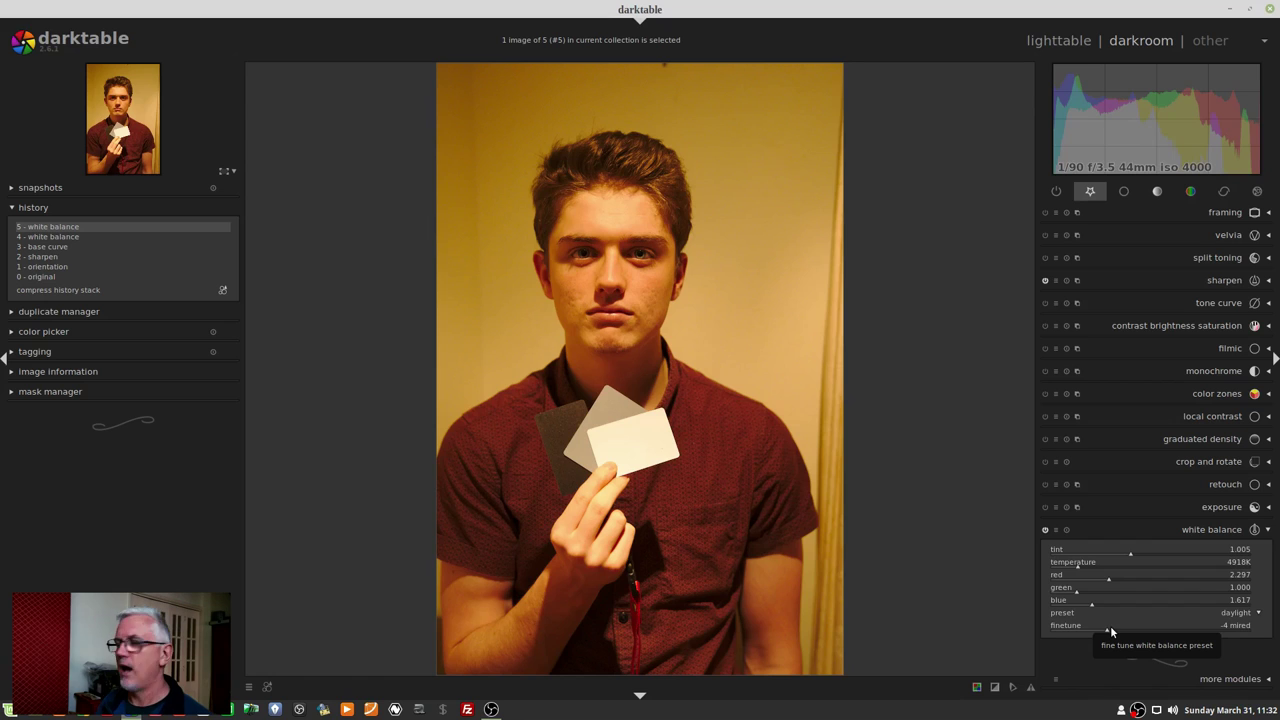
pyautogui.moveTo(1110, 625); pyautogui.dragTo(1180, 628)
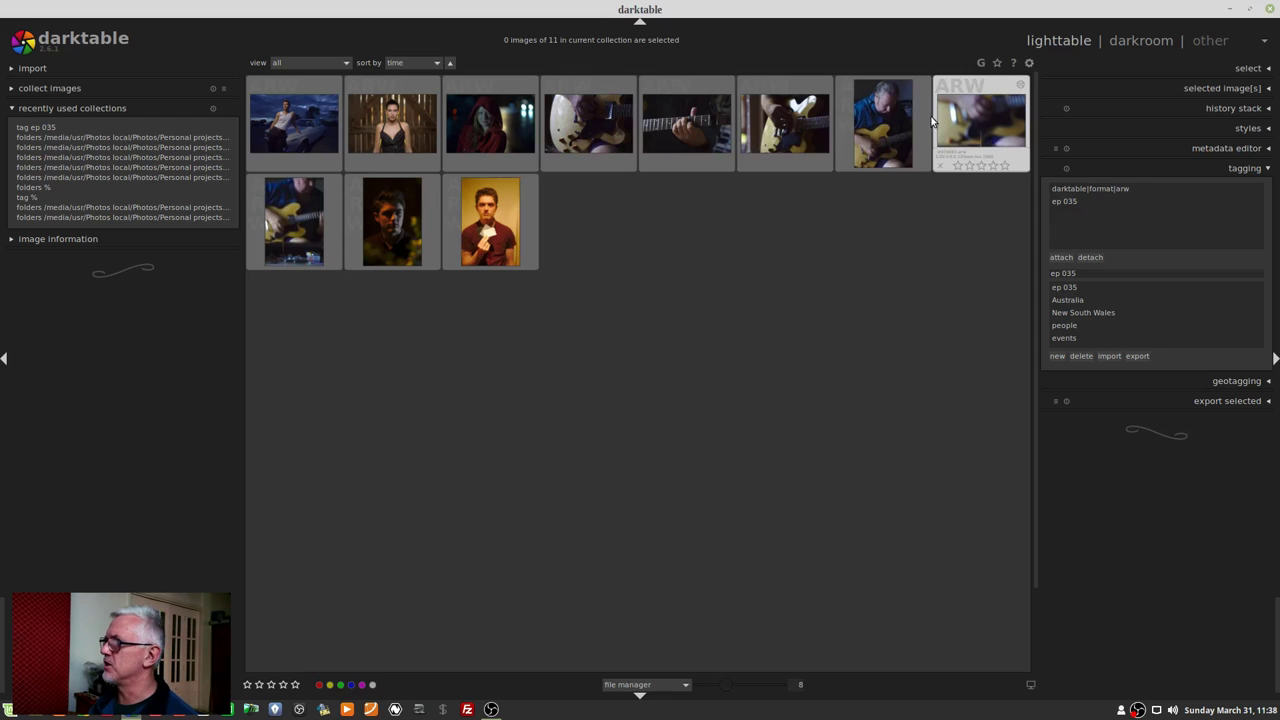
# Open the first guitar close-up in the darkroom and advance through the following photos to the upright portrait of the guitarist.
pyautogui.doubleClick(613, 135)
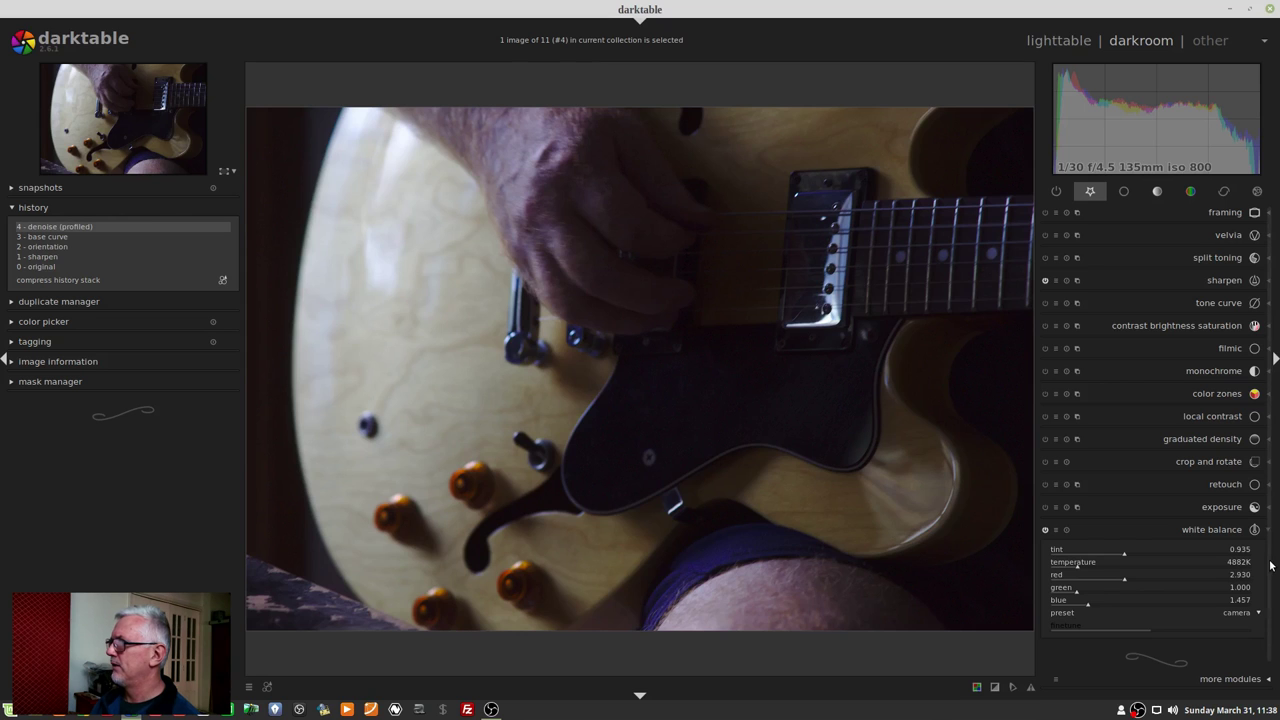
pyautogui.press('space')
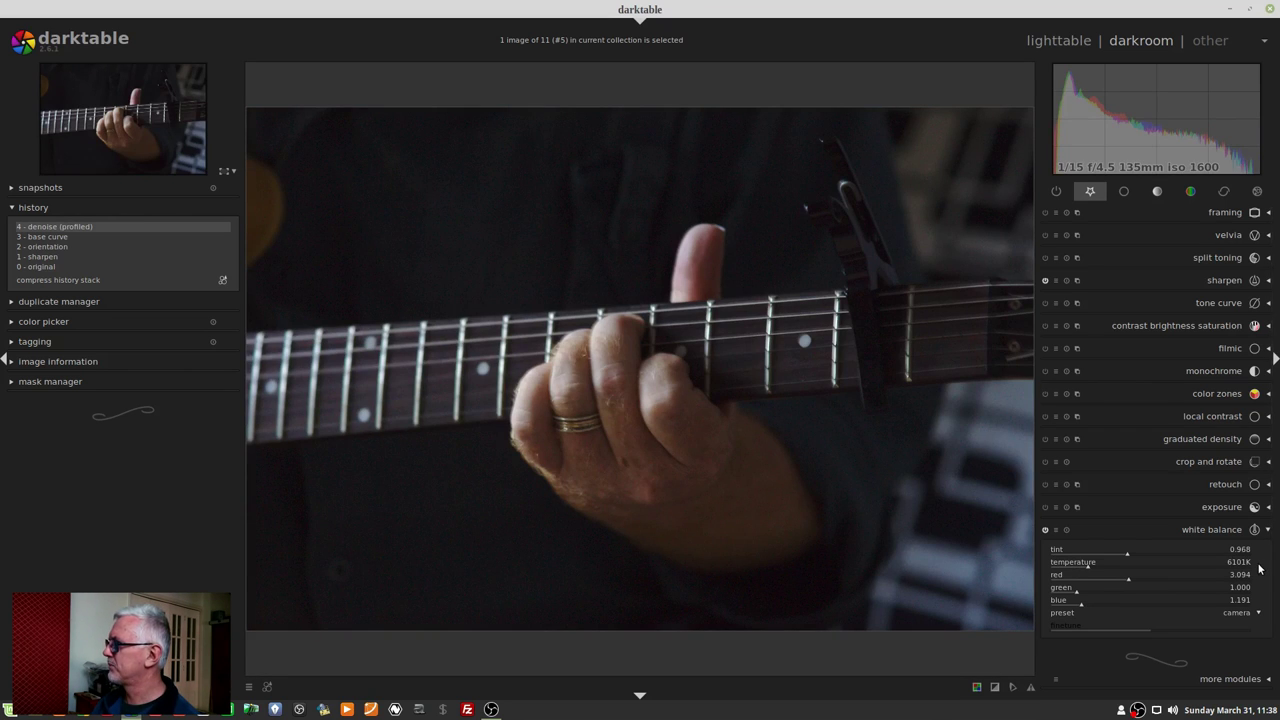
pyautogui.press('space')
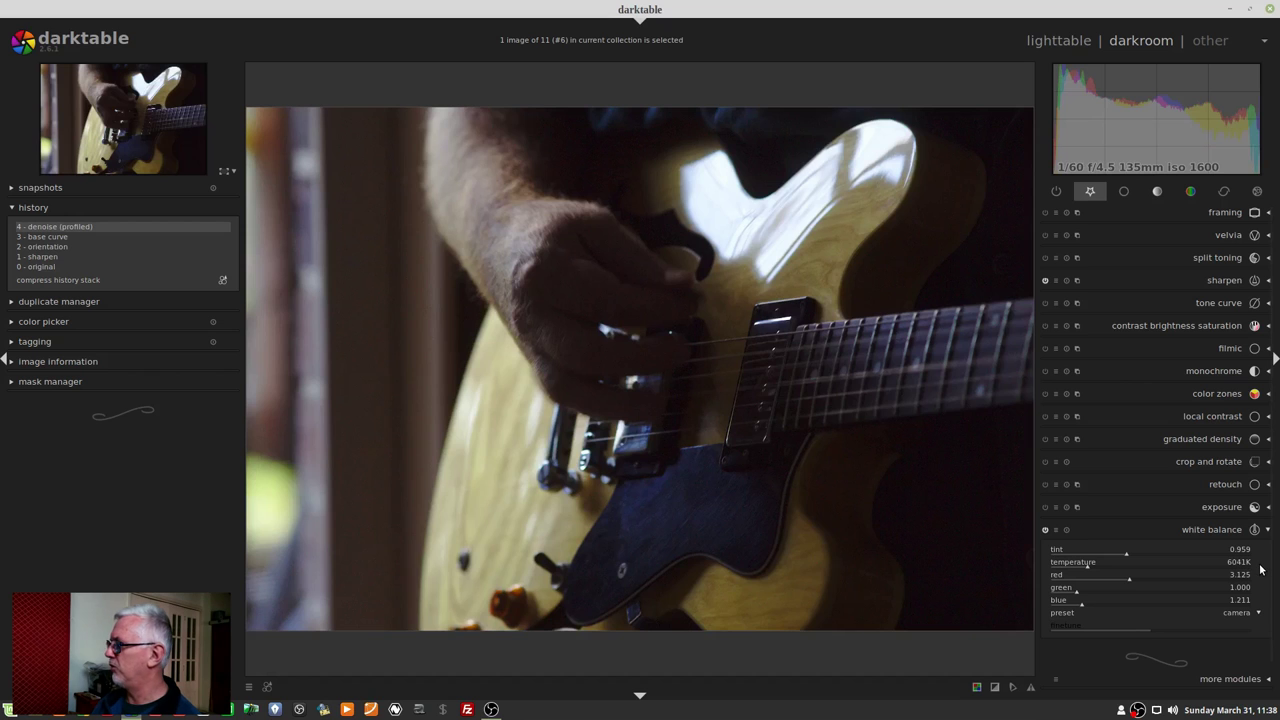
pyautogui.press('space')
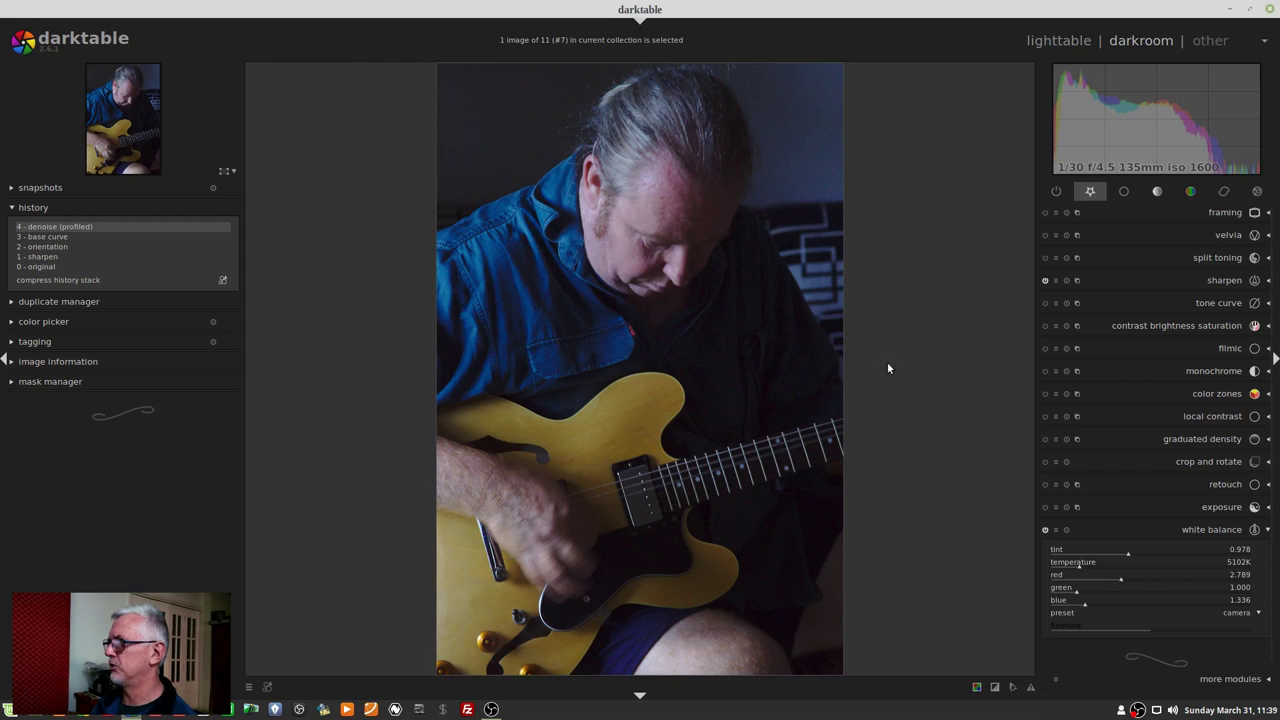
pyautogui.press('l')
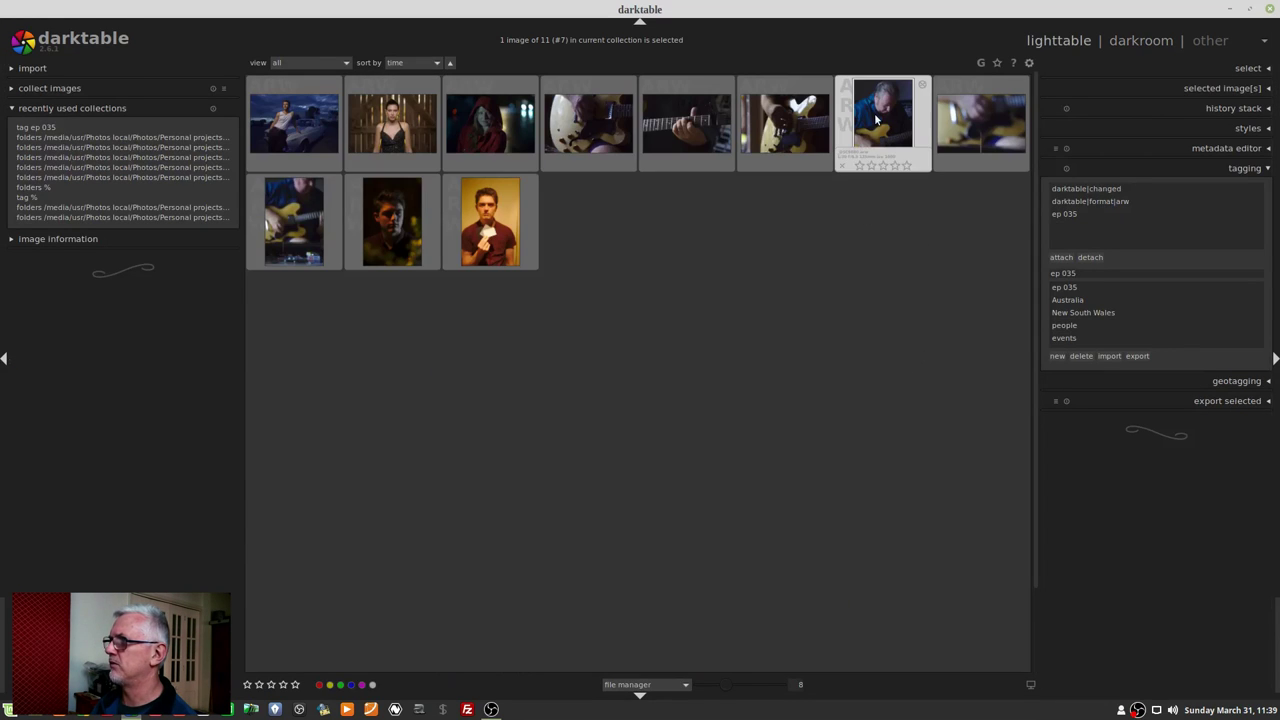
pyautogui.press('d')
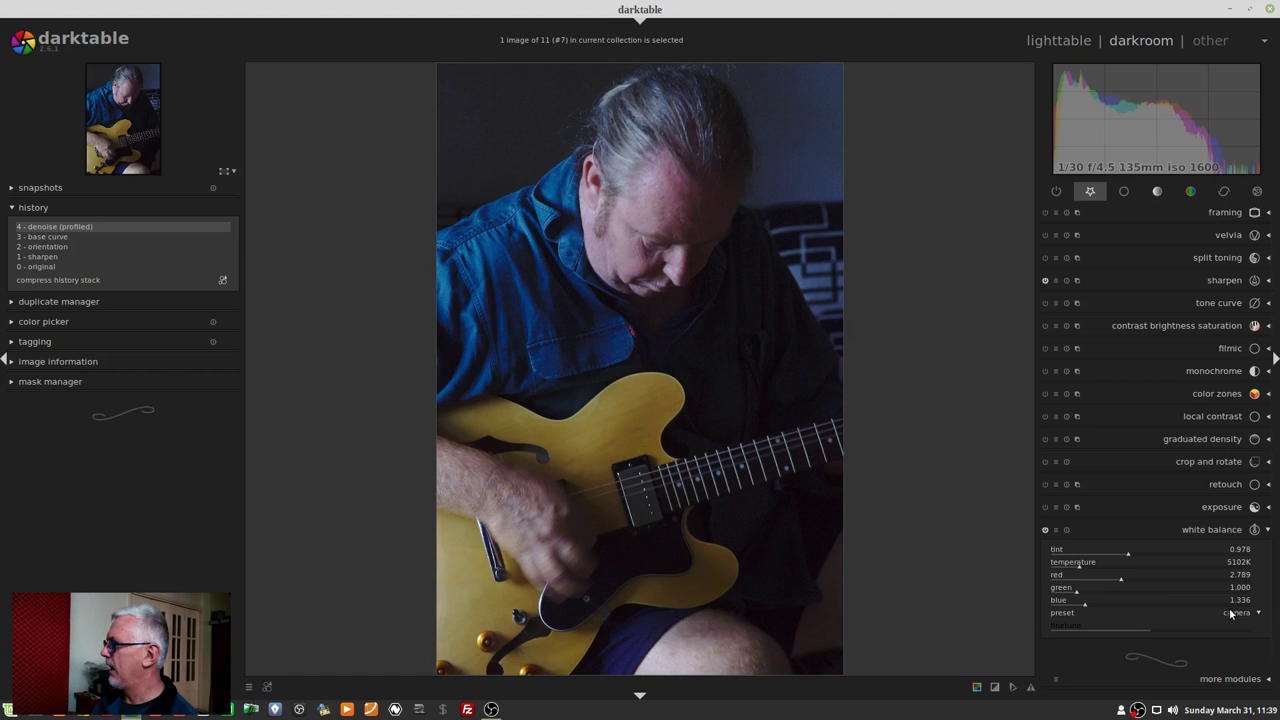
# Apply spot white balance to the guitarist portrait, sampling a rectangle over the face and upper shirt, and collapse the white balance module.
pyautogui.click(1237, 613)
pyautogui.click(1242, 640)
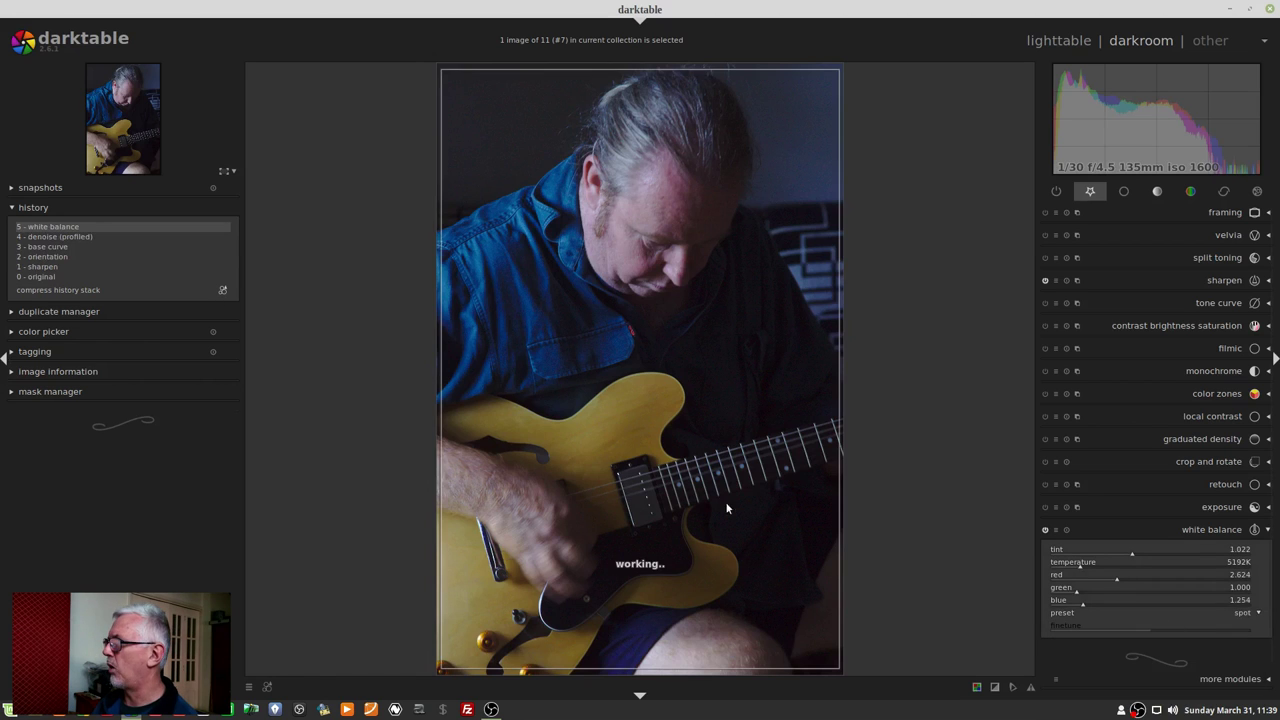
pyautogui.moveTo(535, 131); pyautogui.dragTo(653, 279)
pyautogui.moveTo(692, 343); pyautogui.dragTo(703, 344)
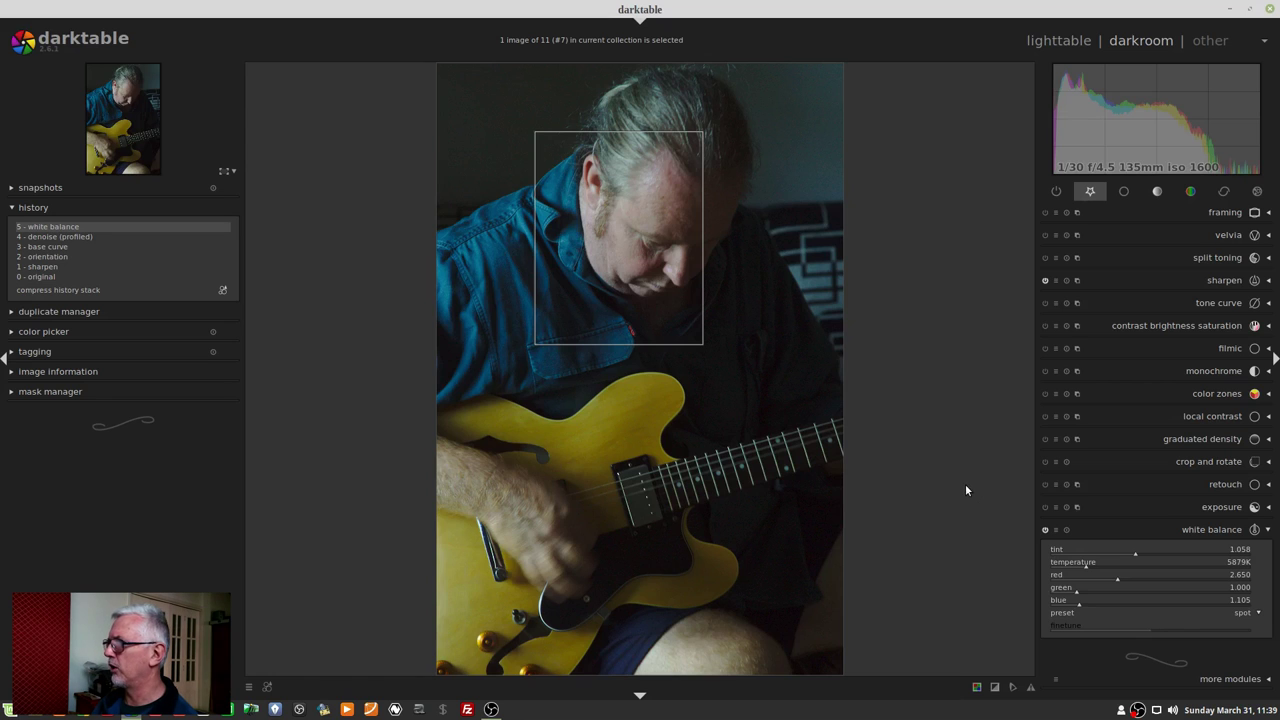
pyautogui.click(1161, 531)
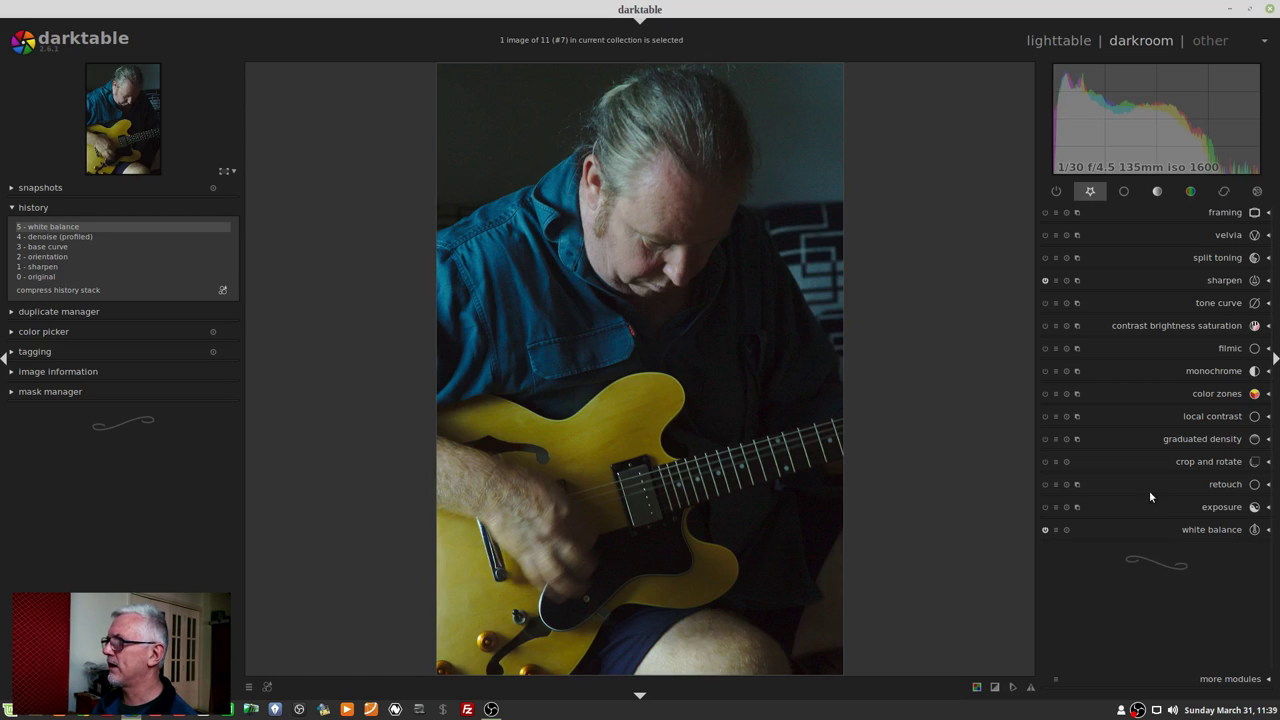
# Return to the lighttable and copy only the white balance entry from the guitarist portrait's history stack.
pyautogui.click(1050, 42)
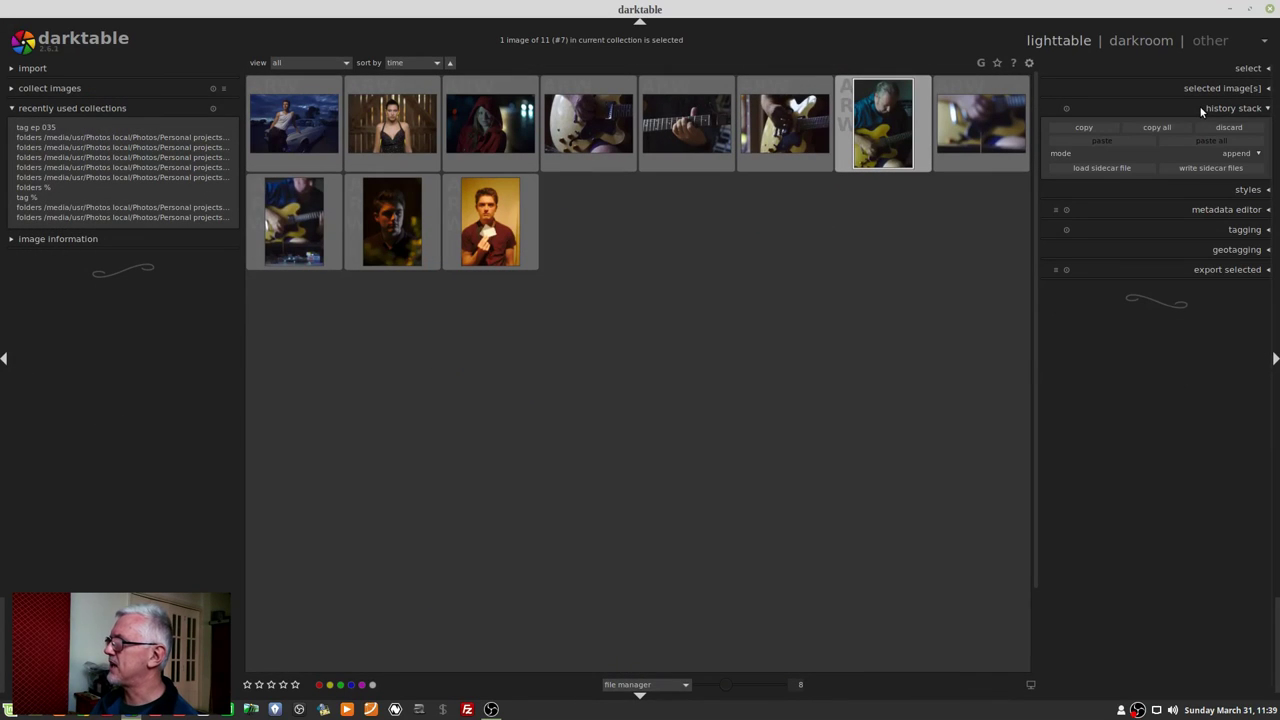
pyautogui.click(1086, 128)
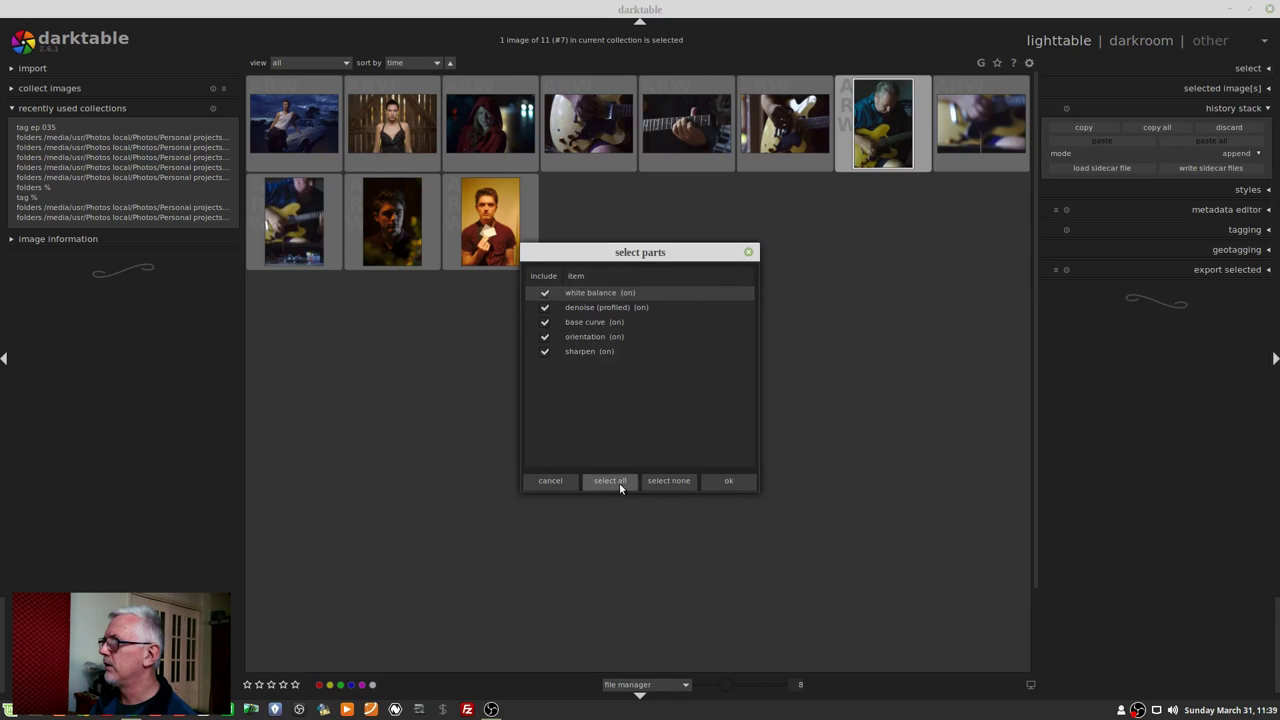
pyautogui.click(662, 481)
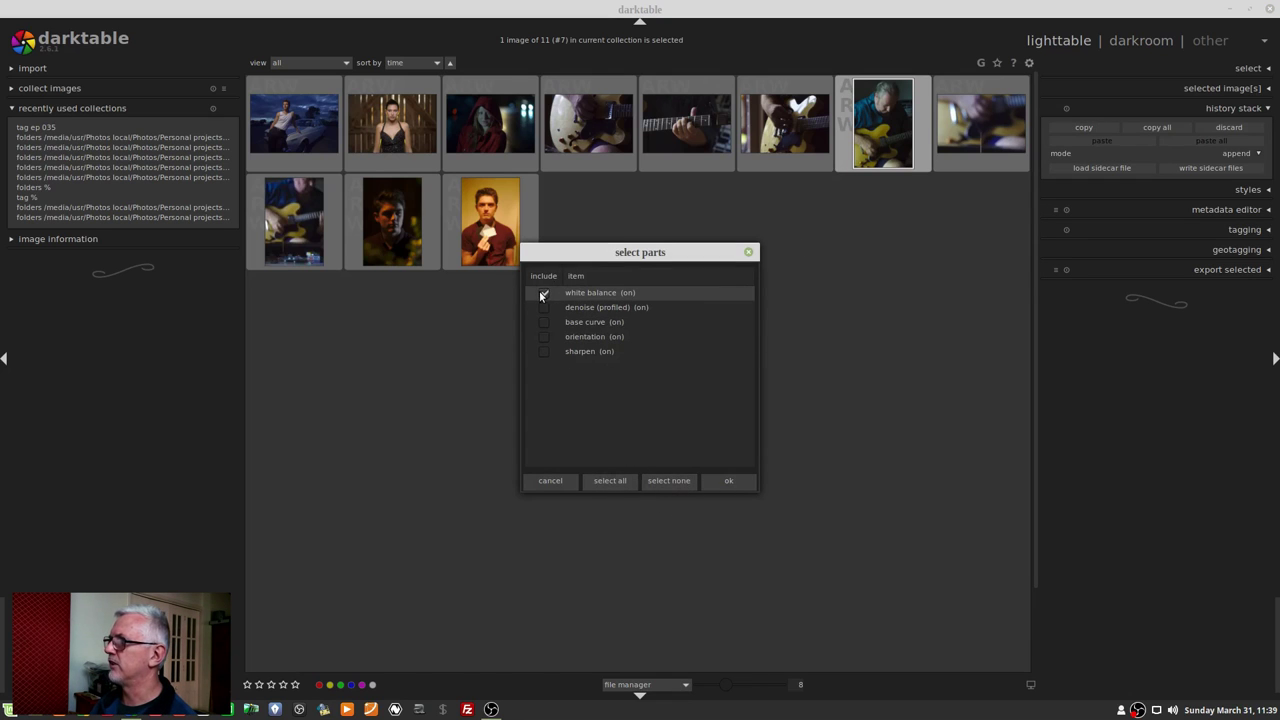
pyautogui.click(729, 482)
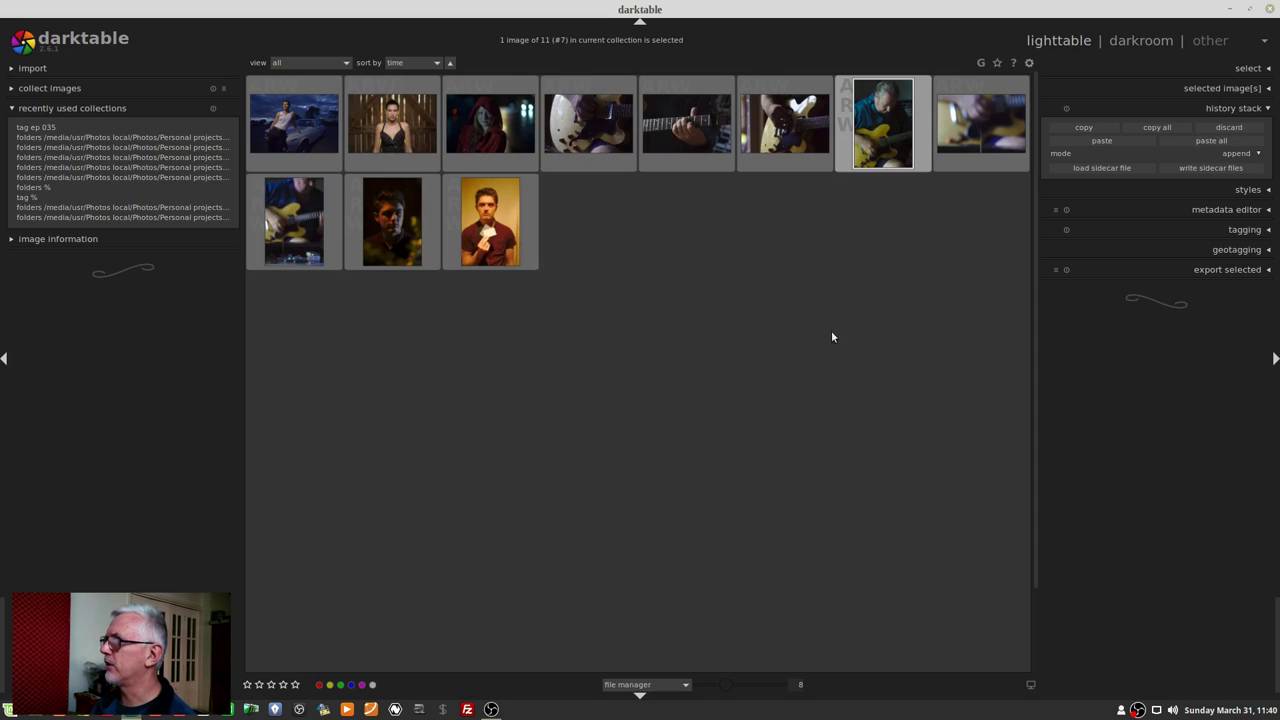
# Select the five other guitar photos, leaving out the guitarist portrait, and paste only the copied white balance entry onto their history stacks.
pyautogui.click(593, 128)
pyautogui.keyDown('ctrl'); pyautogui.click(696, 140); pyautogui.keyUp('ctrl')
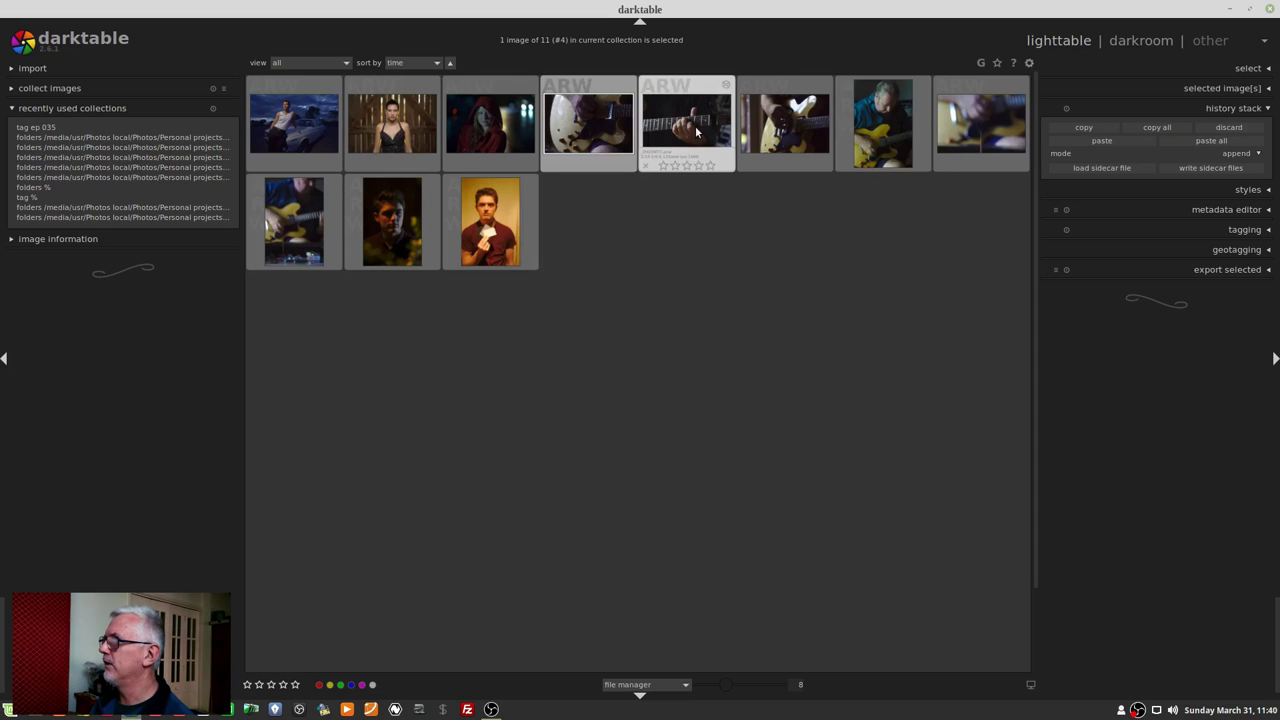
pyautogui.keyDown('ctrl'); pyautogui.click(767, 137); pyautogui.keyUp('ctrl')
pyautogui.keyDown('ctrl'); pyautogui.click(957, 128); pyautogui.keyUp('ctrl')
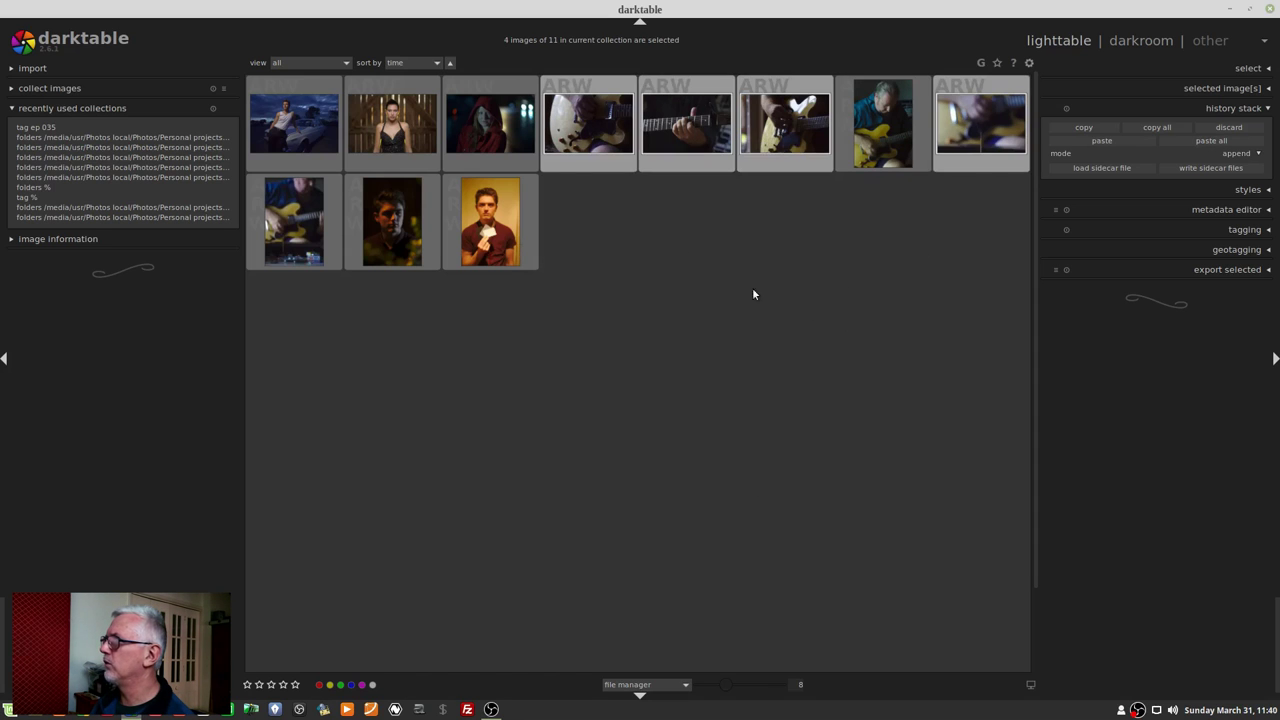
pyautogui.keyDown('ctrl'); pyautogui.click(294, 222); pyautogui.keyUp('ctrl')
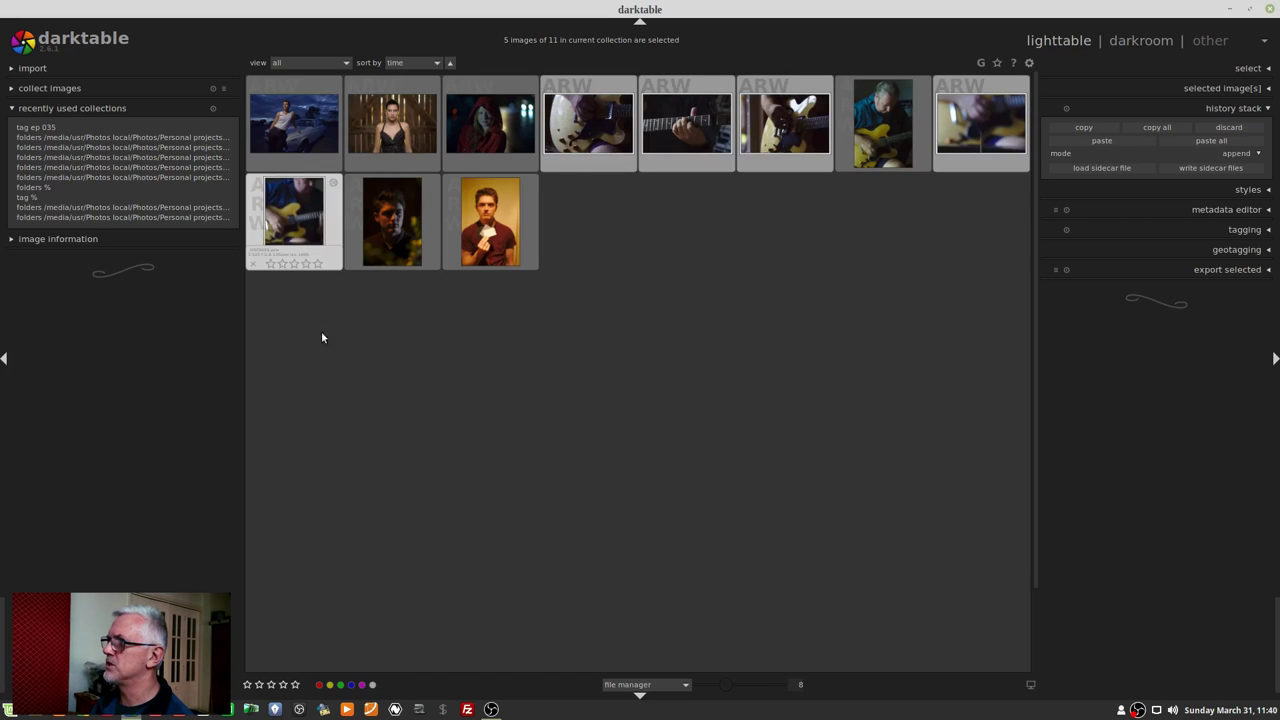
pyautogui.click(1127, 142)
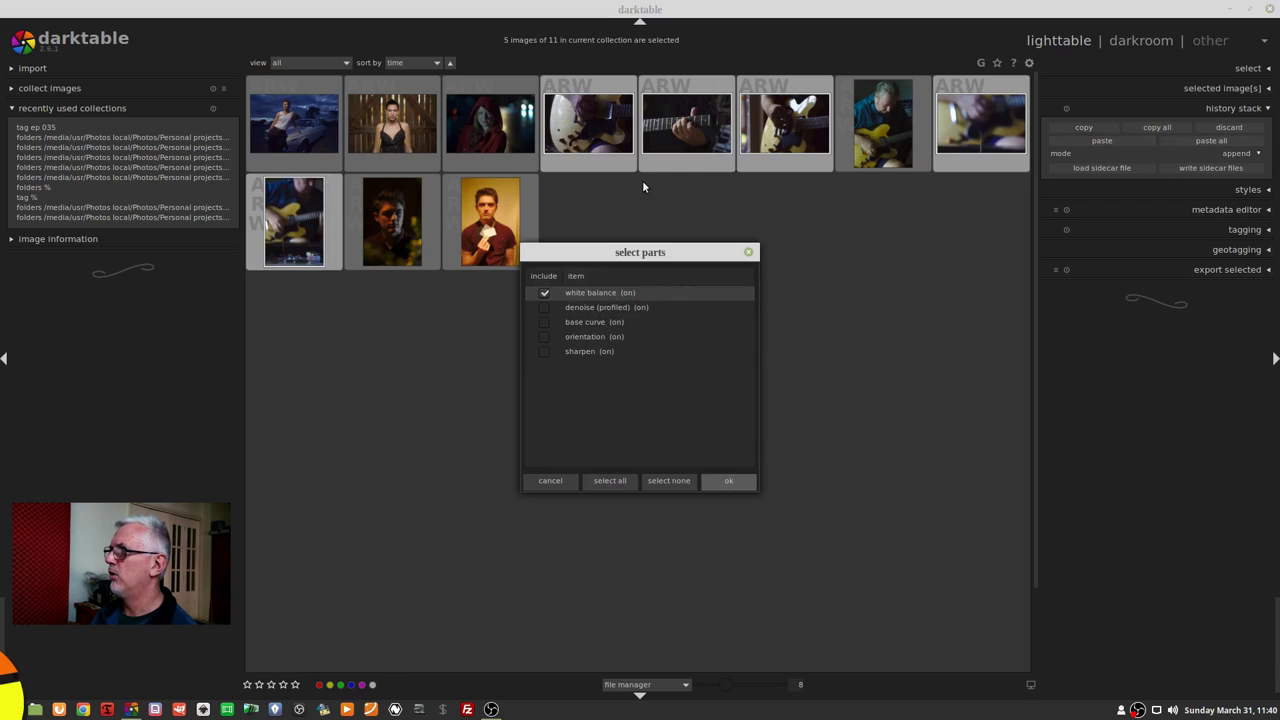
pyautogui.press('Return')
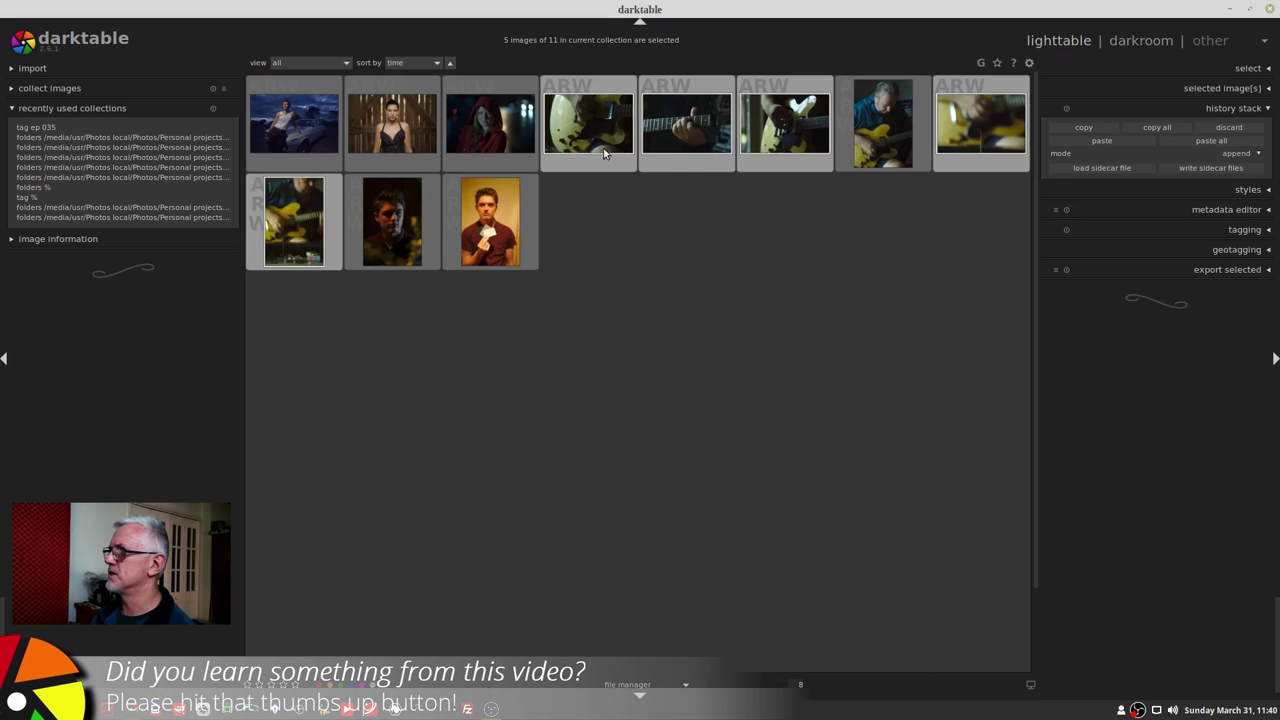
# Open the first guitar close-up in the darkroom and review the guitar series through to the blurred shot with the incense stick.
pyautogui.click(597, 127)
pyautogui.press('d')
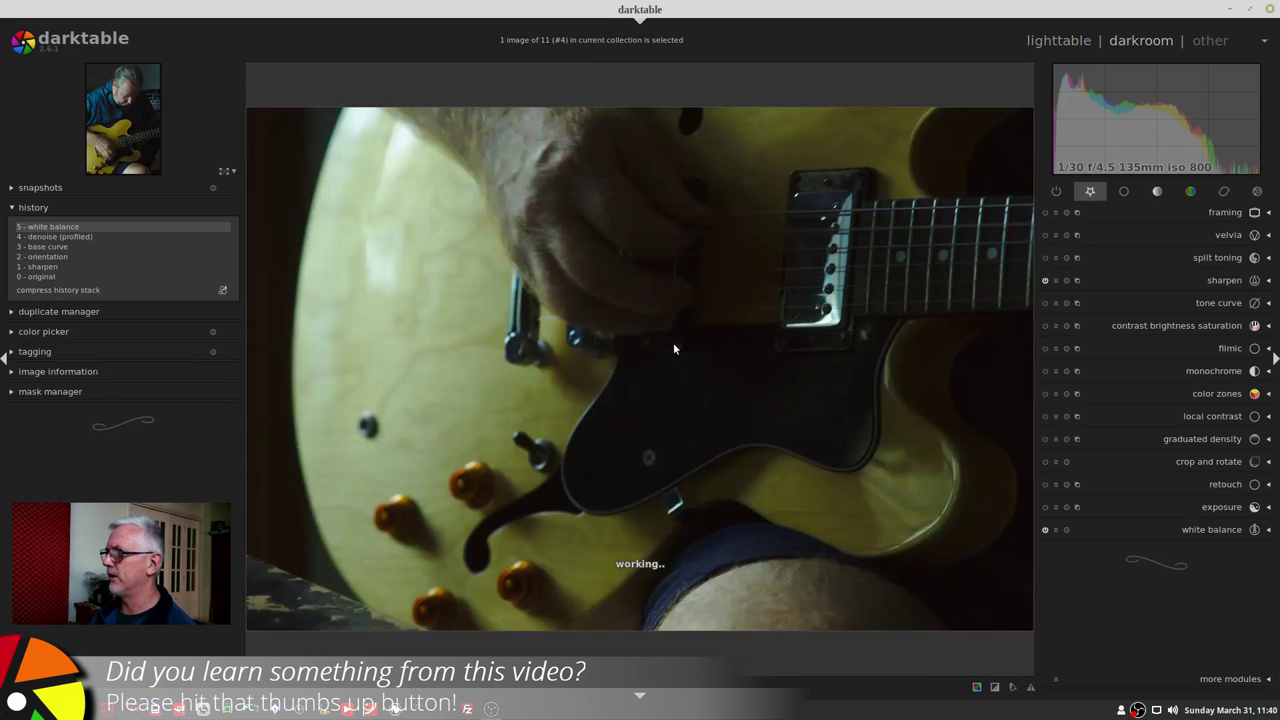
pyautogui.press('space')
pyautogui.press('space')
pyautogui.press('space')
pyautogui.press('space')
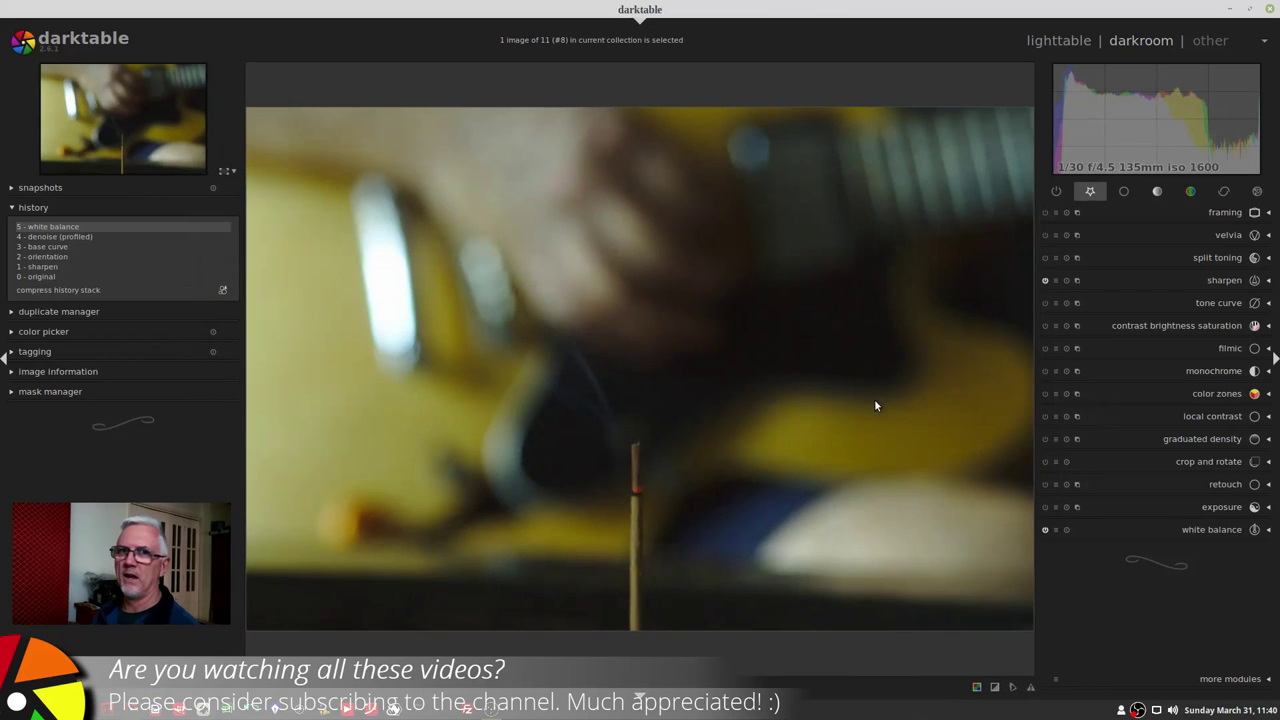